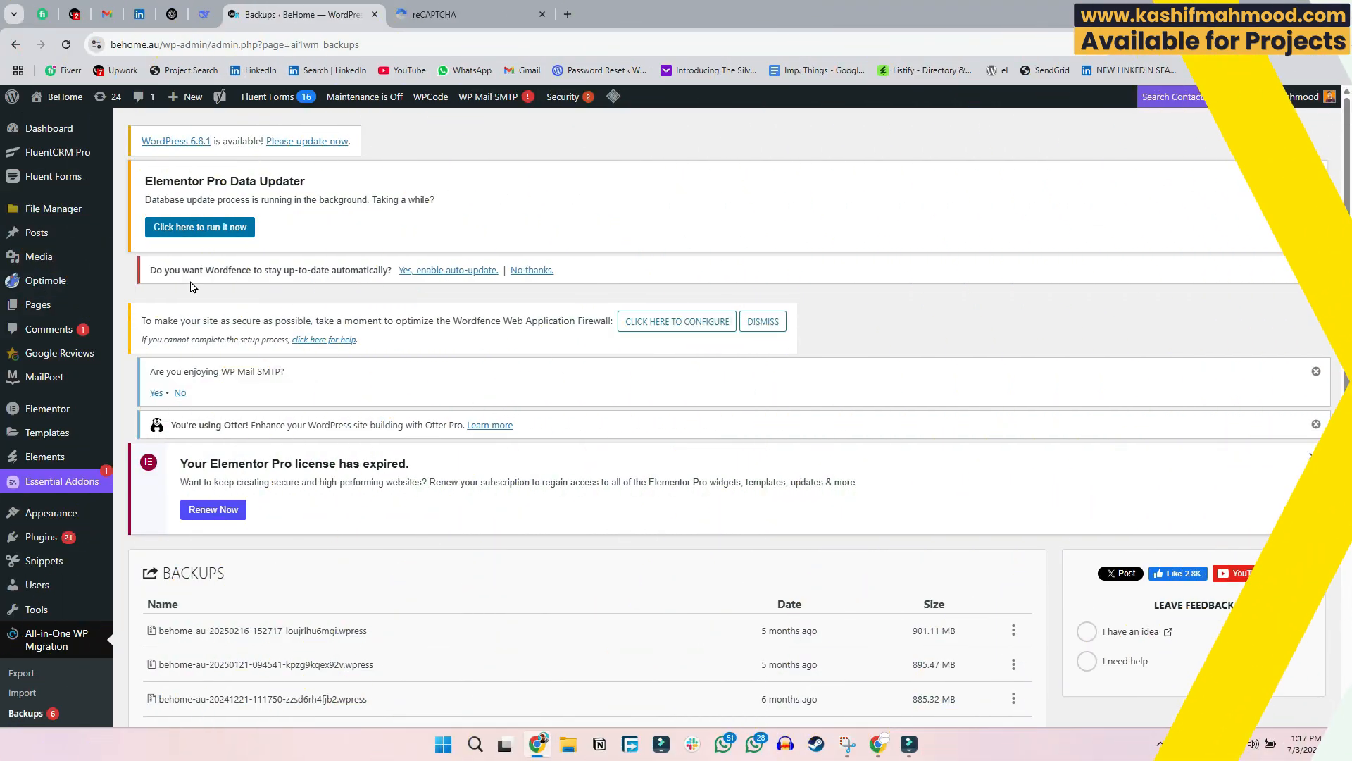
pyautogui.moveTo(85, 132)
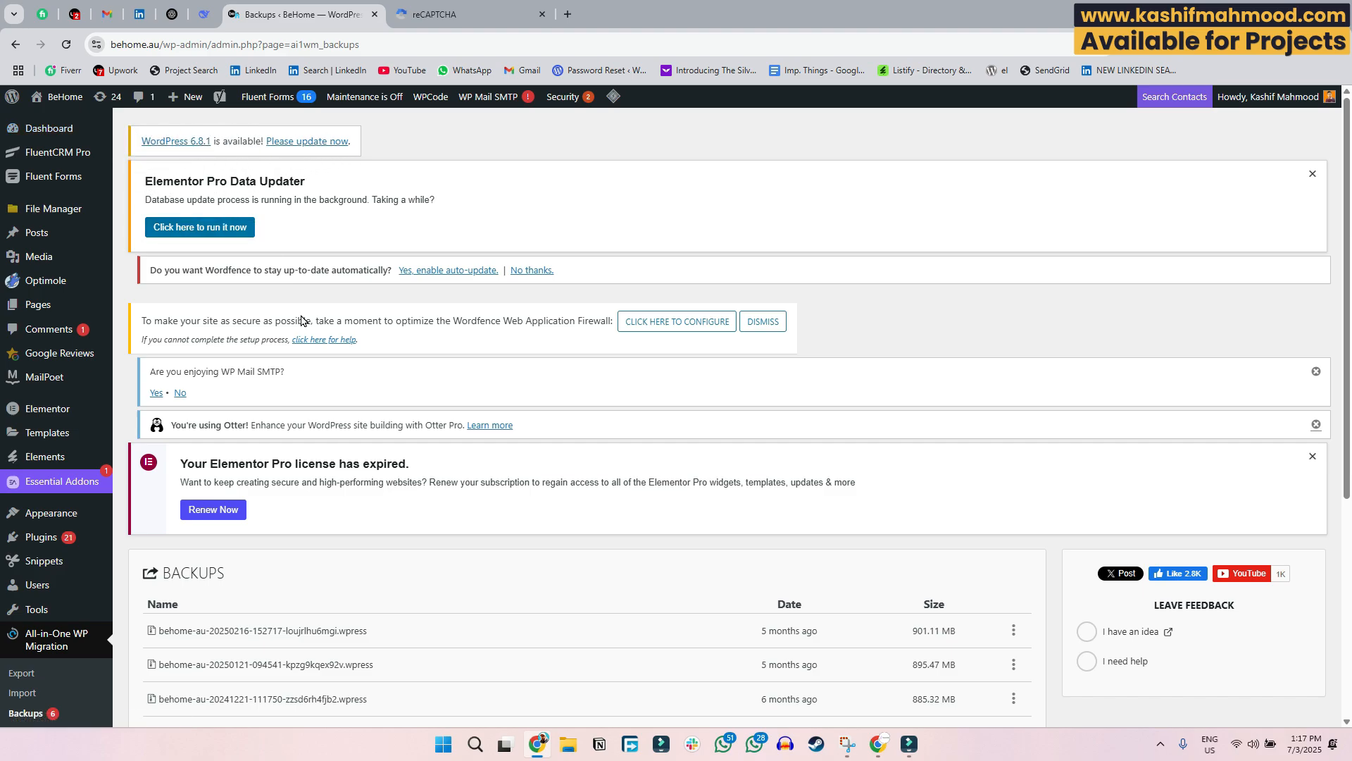
pyautogui.moveTo(185, 461); pyautogui.dragTo(889, 488)
pyautogui.click(889, 488)
# - Search the plugin directory for "wp migration" from the Add Plugins page
pyautogui.moveTo(44, 541)
pyautogui.click(146, 561)
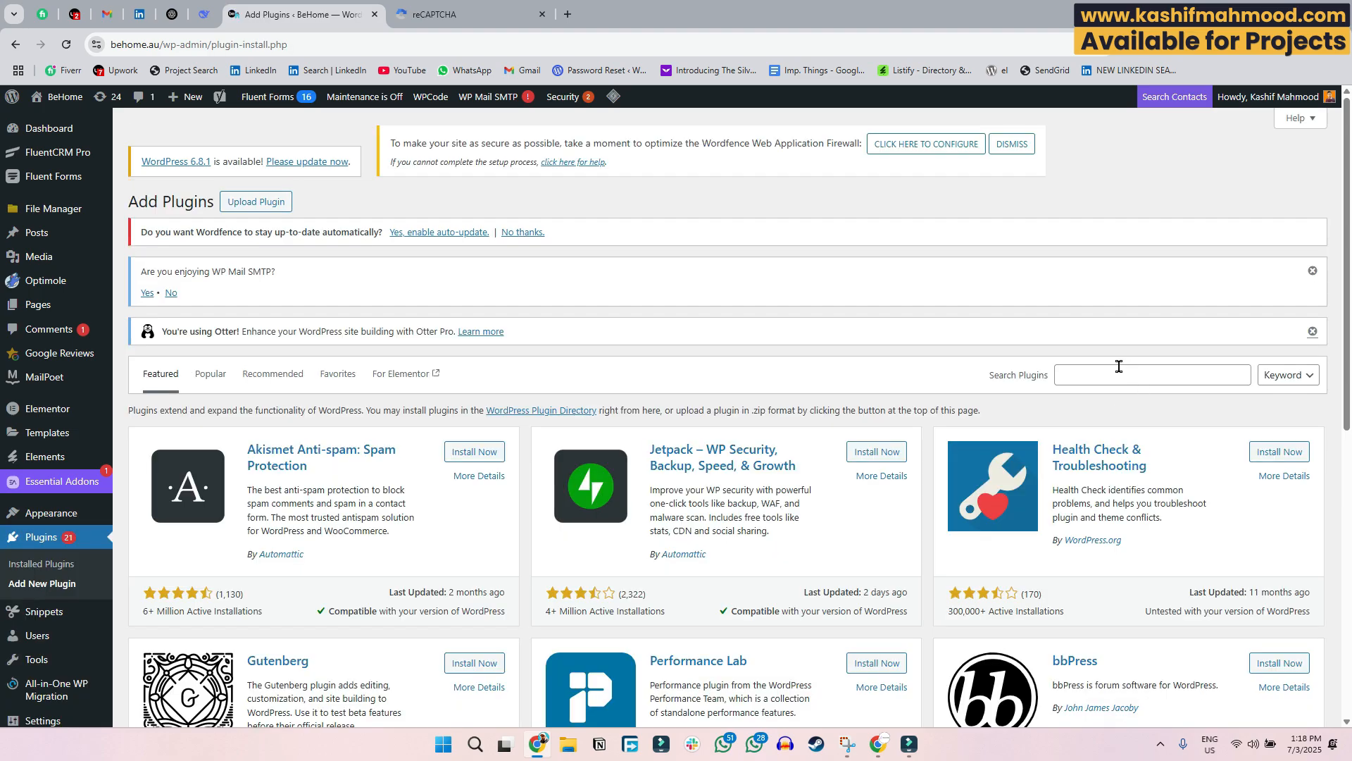
pyautogui.click(1118, 369)
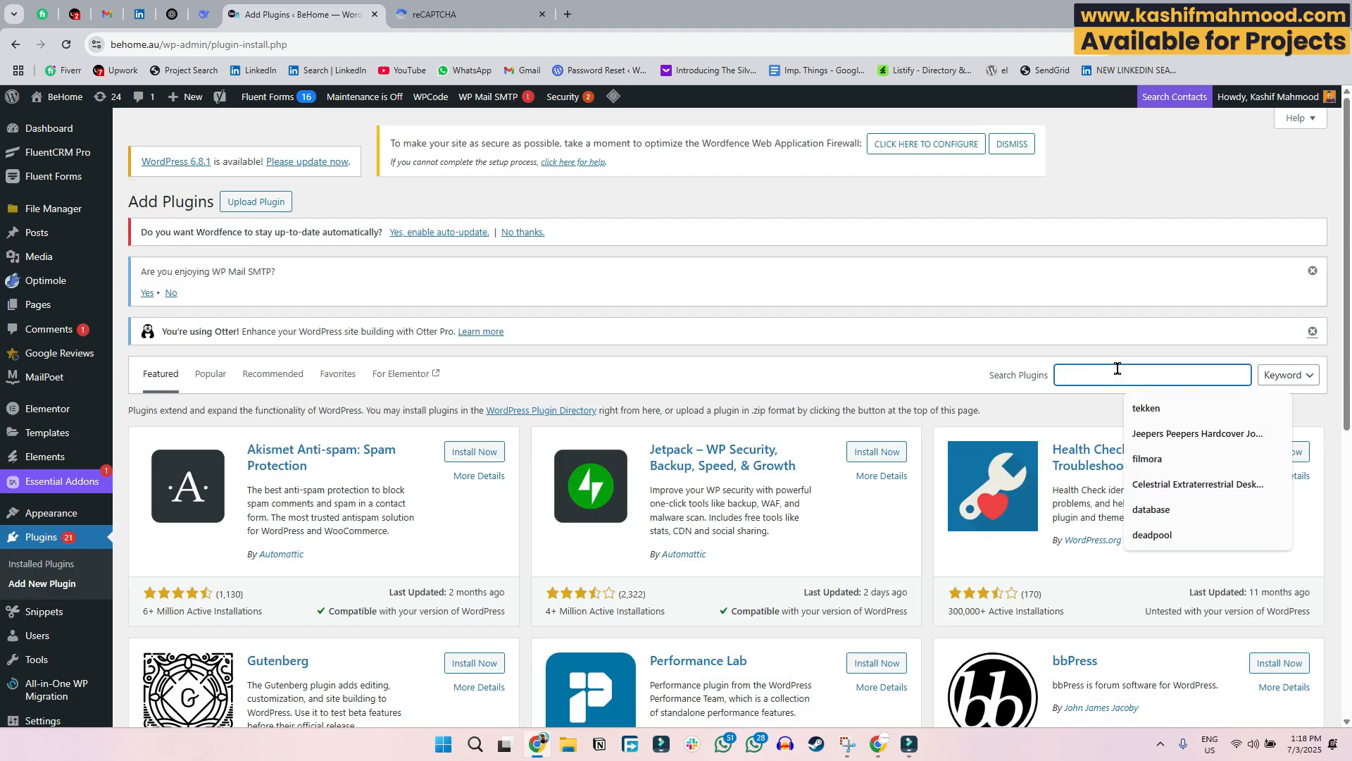
pyautogui.write('wp')
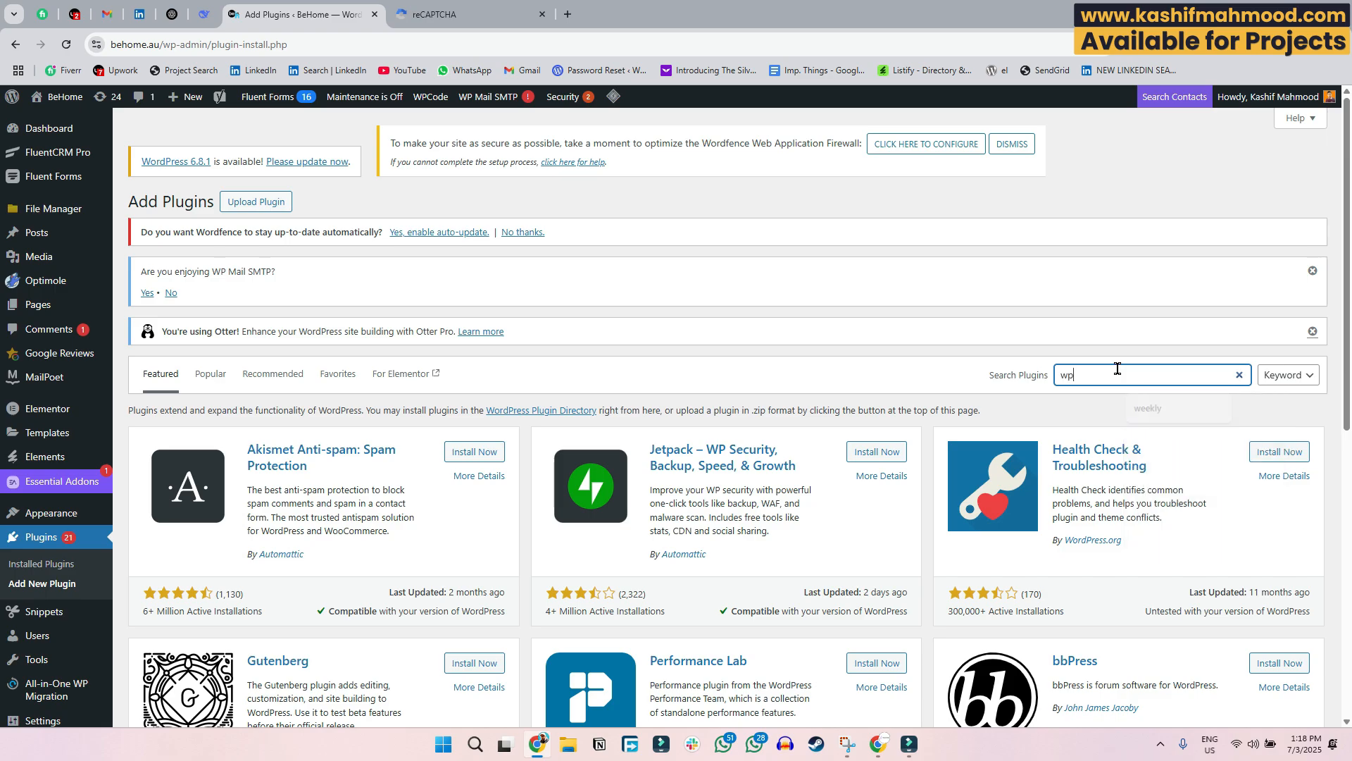
pyautogui.write(' migration')
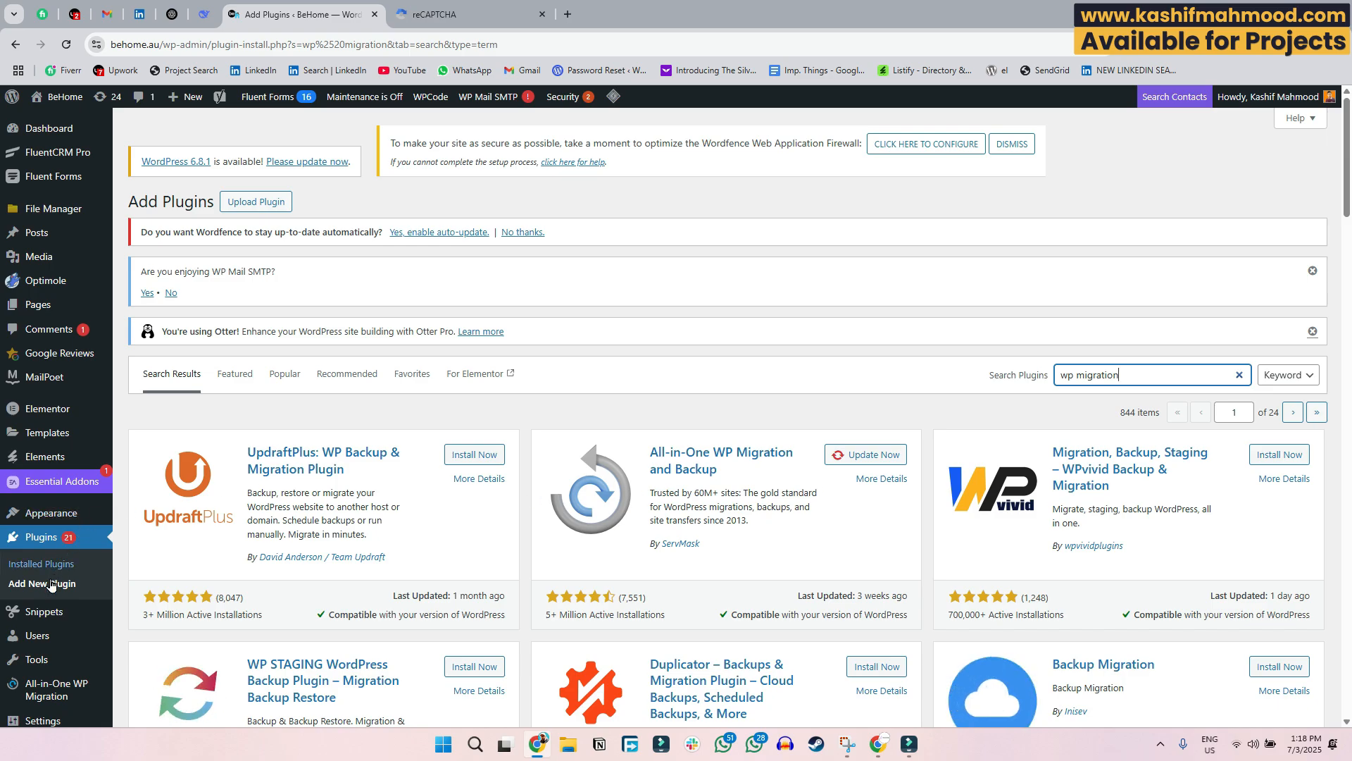
# - Create a new site backup with All-in-One WP Migration and check the actions offered for it
pyautogui.scroll(-2, 42, 690)
pyautogui.moveTo(40, 556)
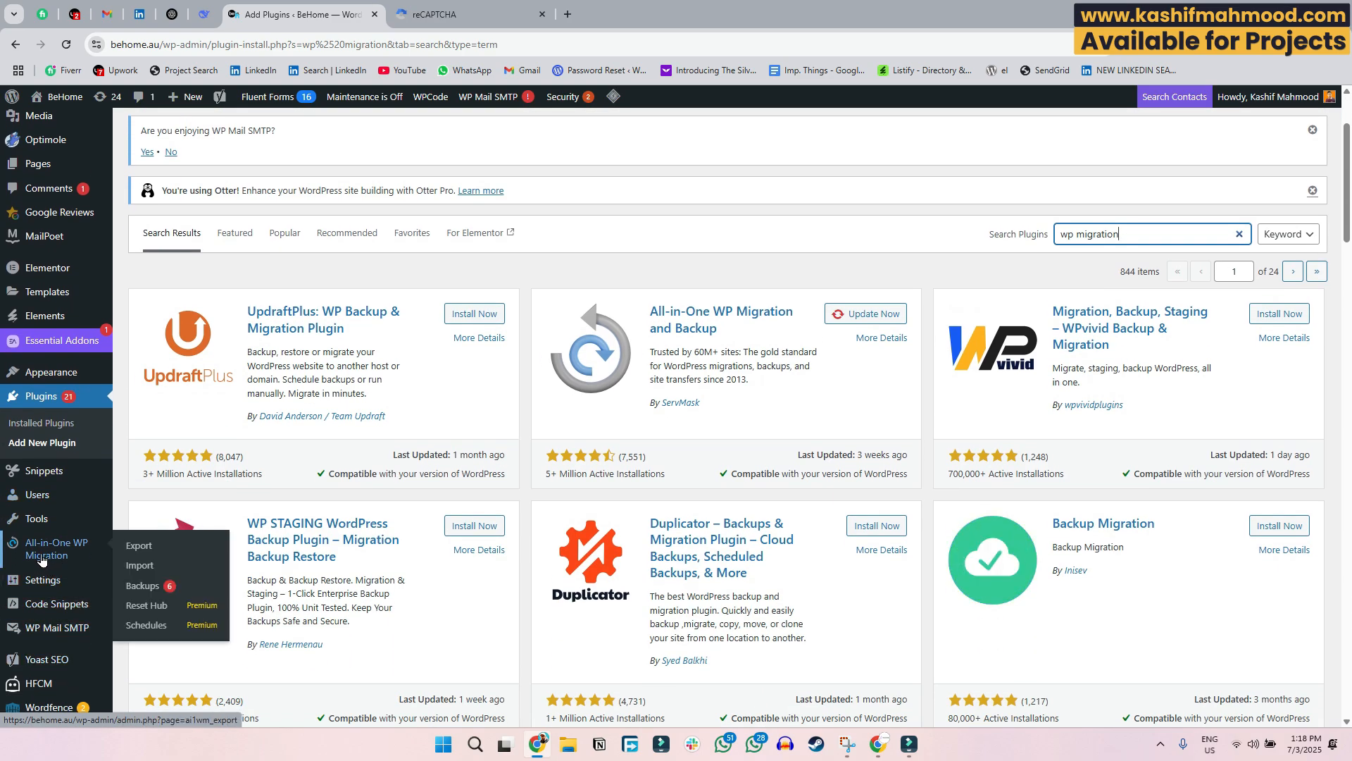
pyautogui.click(136, 591)
pyautogui.scroll(-5, 486, 598)
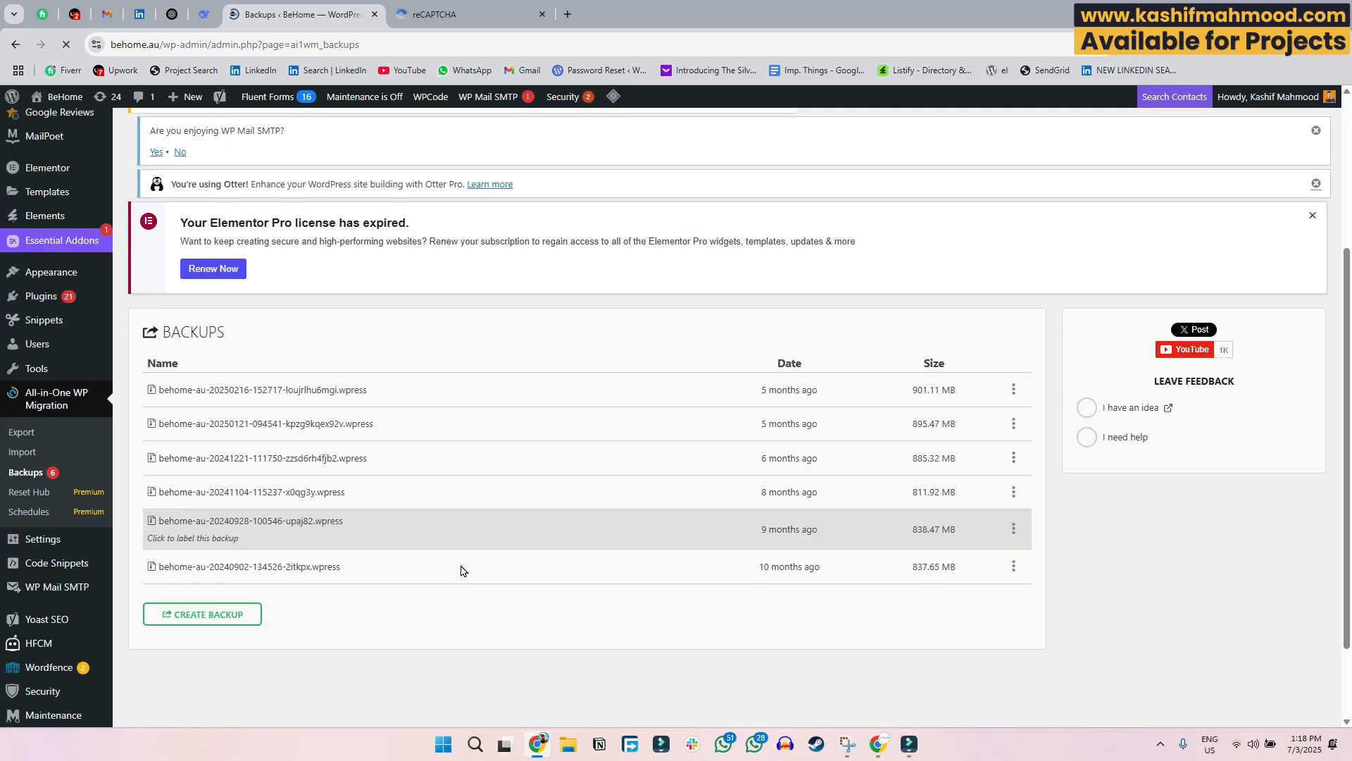
pyautogui.click(227, 503)
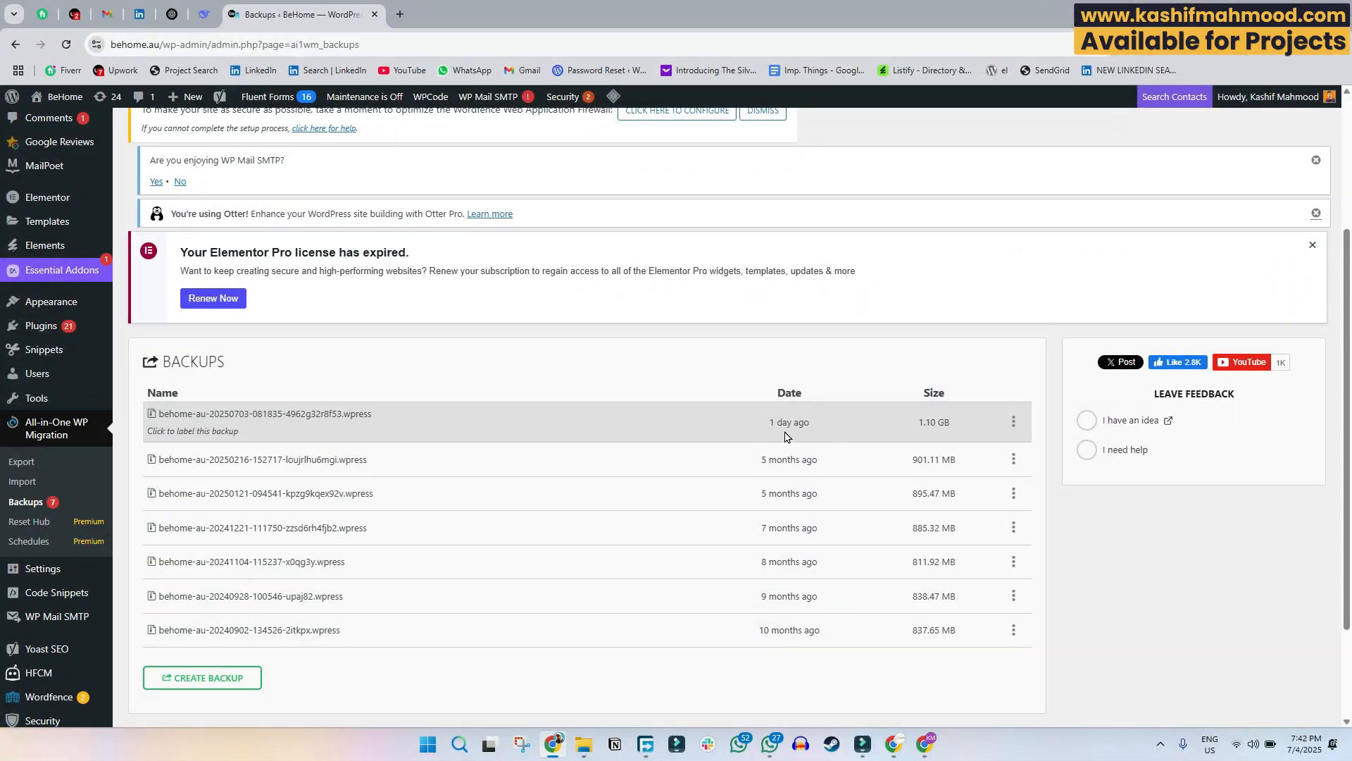
pyautogui.click(1013, 422)
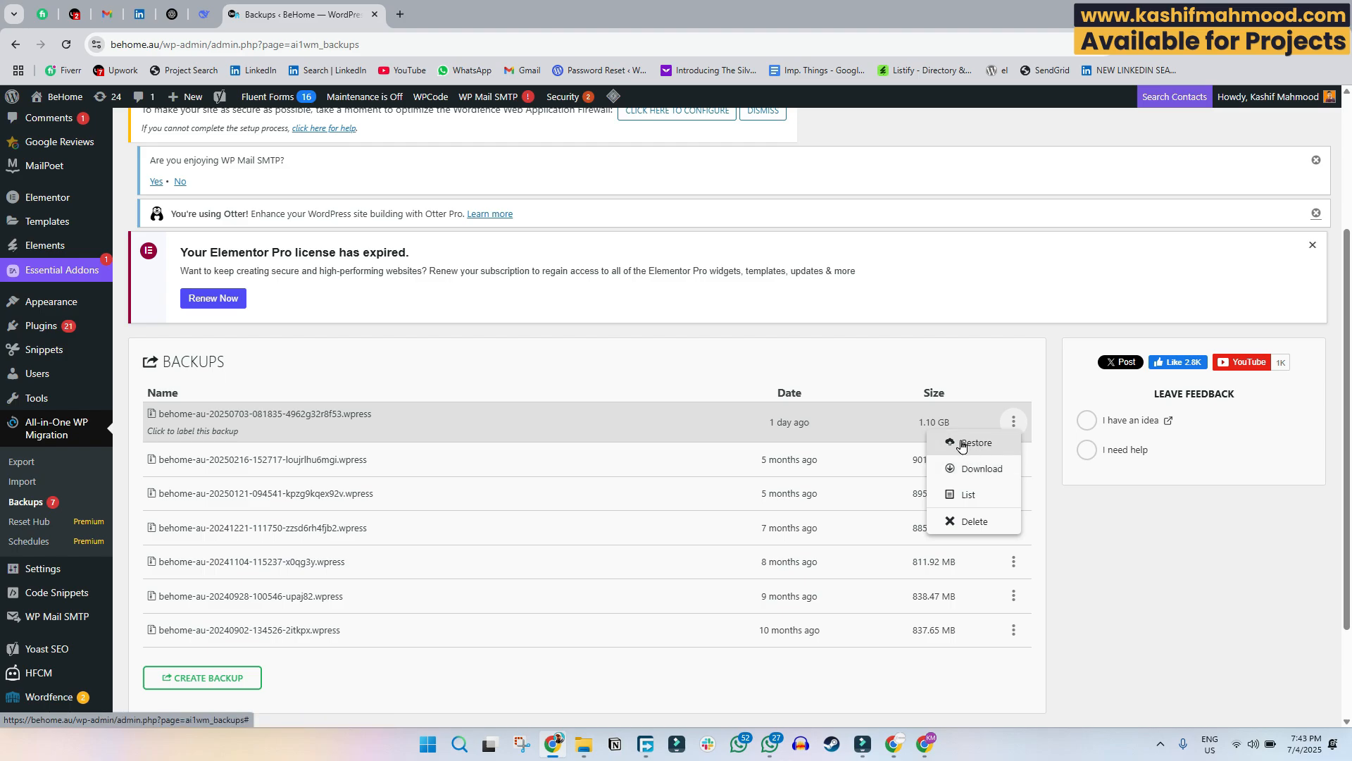
pyautogui.click(1042, 455)
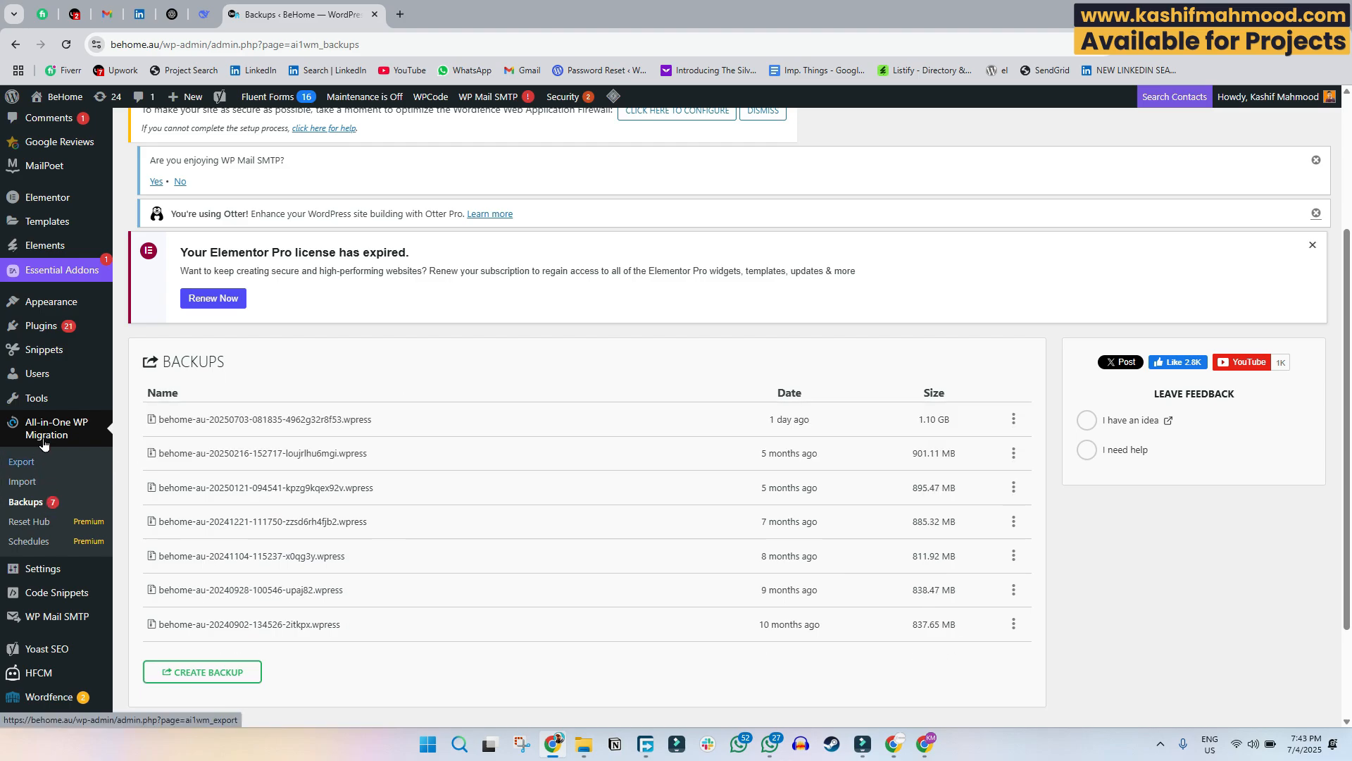
# - Search the plugin directory for "maintenance" from the Add Plugins page
pyautogui.moveTo(44, 326)
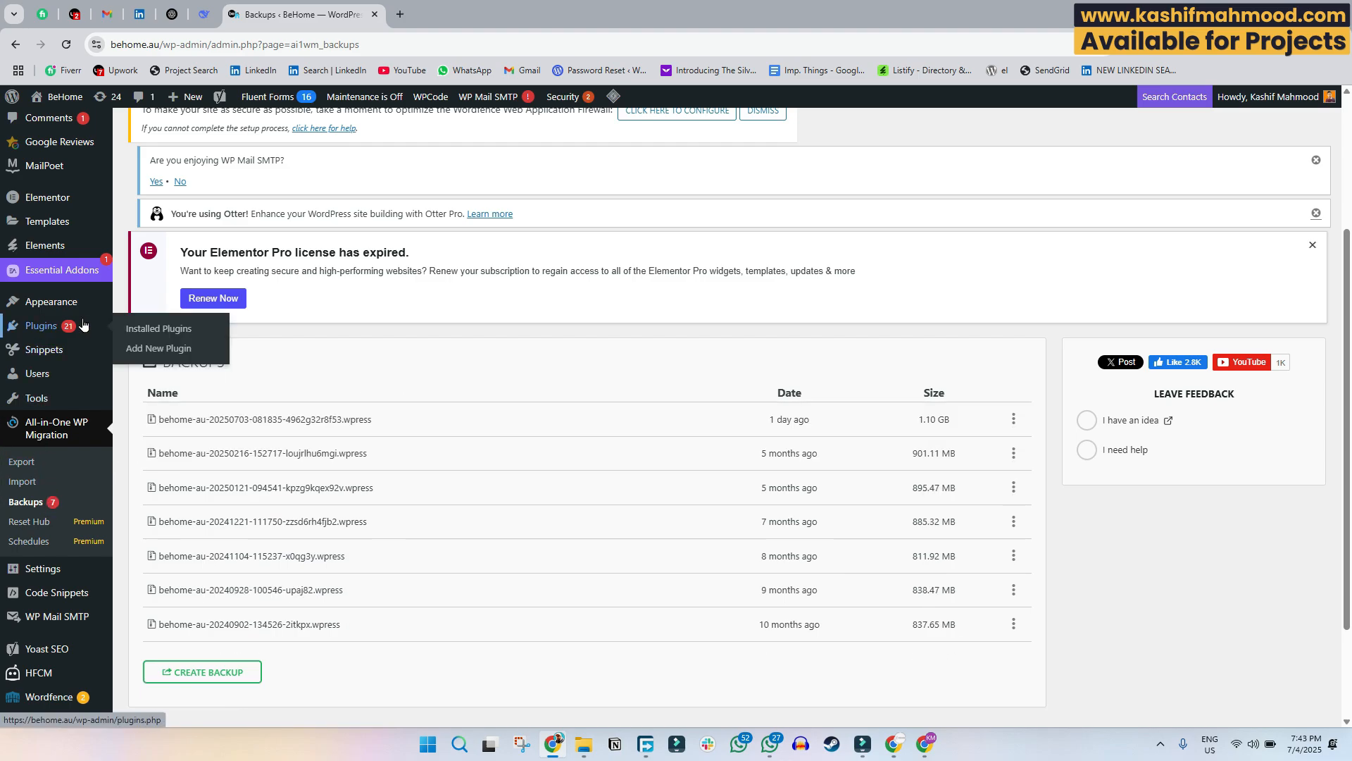
pyautogui.click(148, 349)
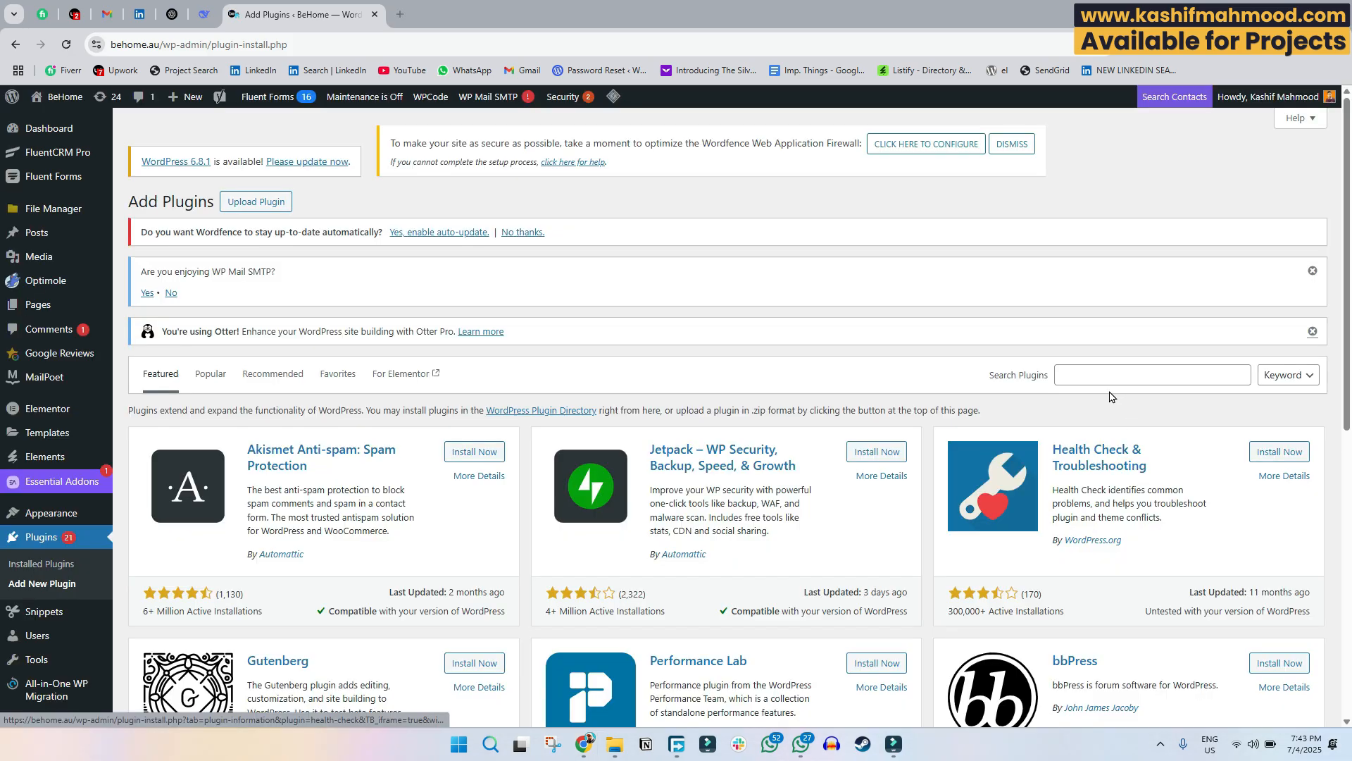
pyautogui.click(1104, 381)
pyautogui.write('ma')
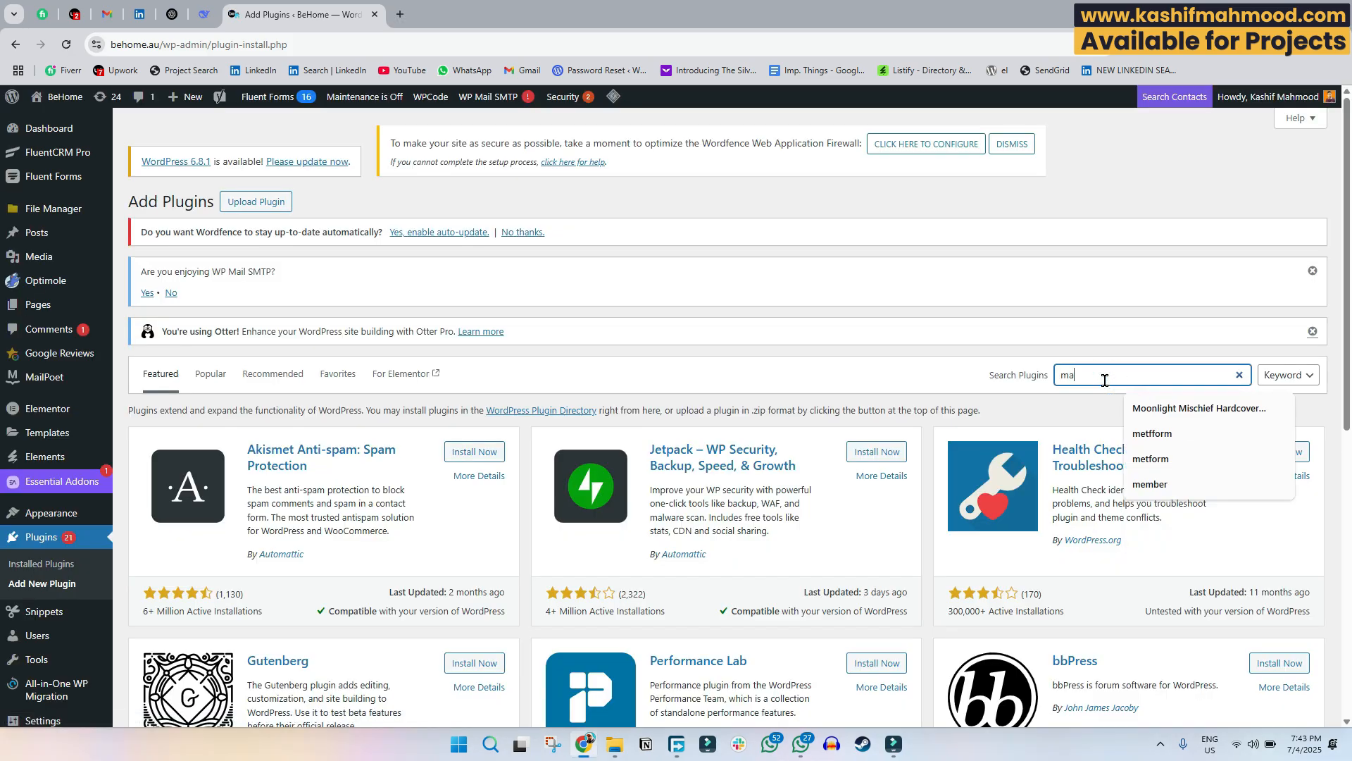
pyautogui.write('intenance')
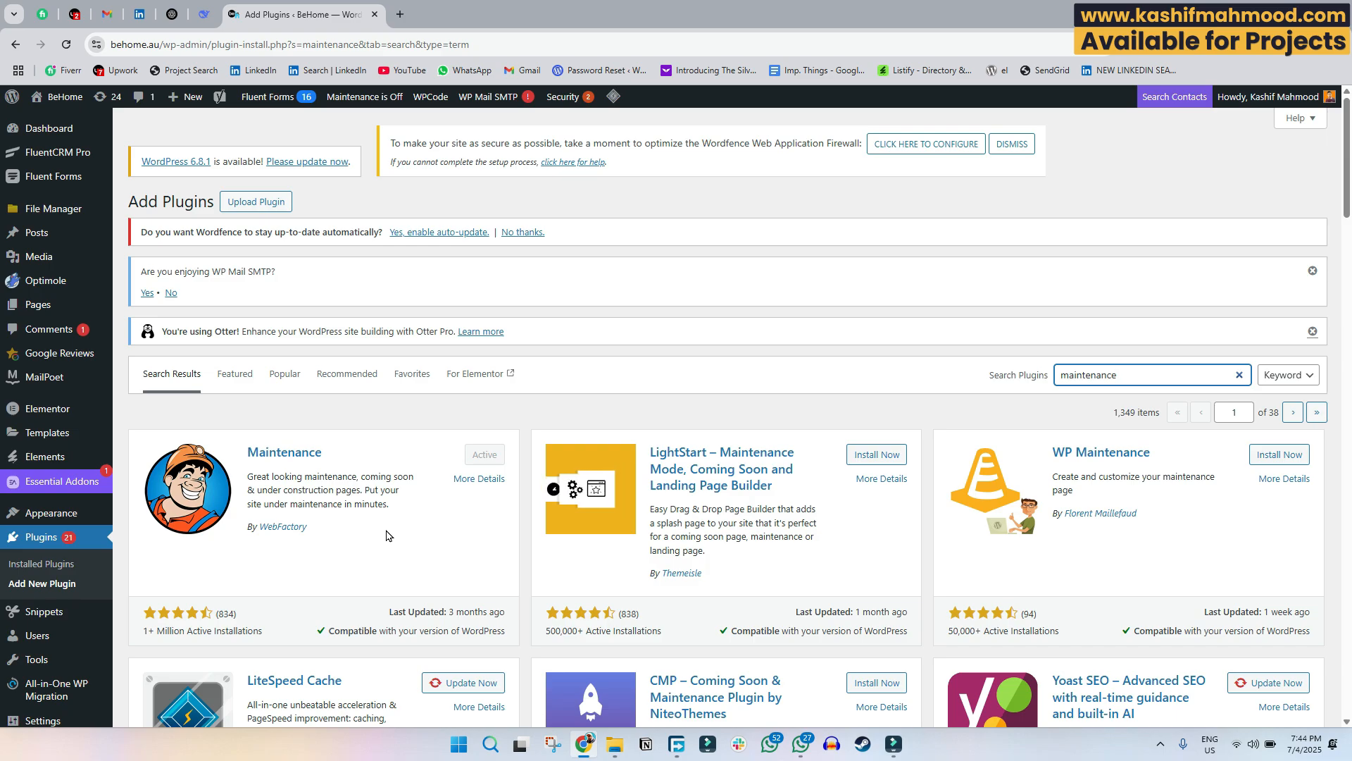
# - Turn on maintenance mode in the Maintenance plugin's settings and save the changes
pyautogui.click(365, 105)
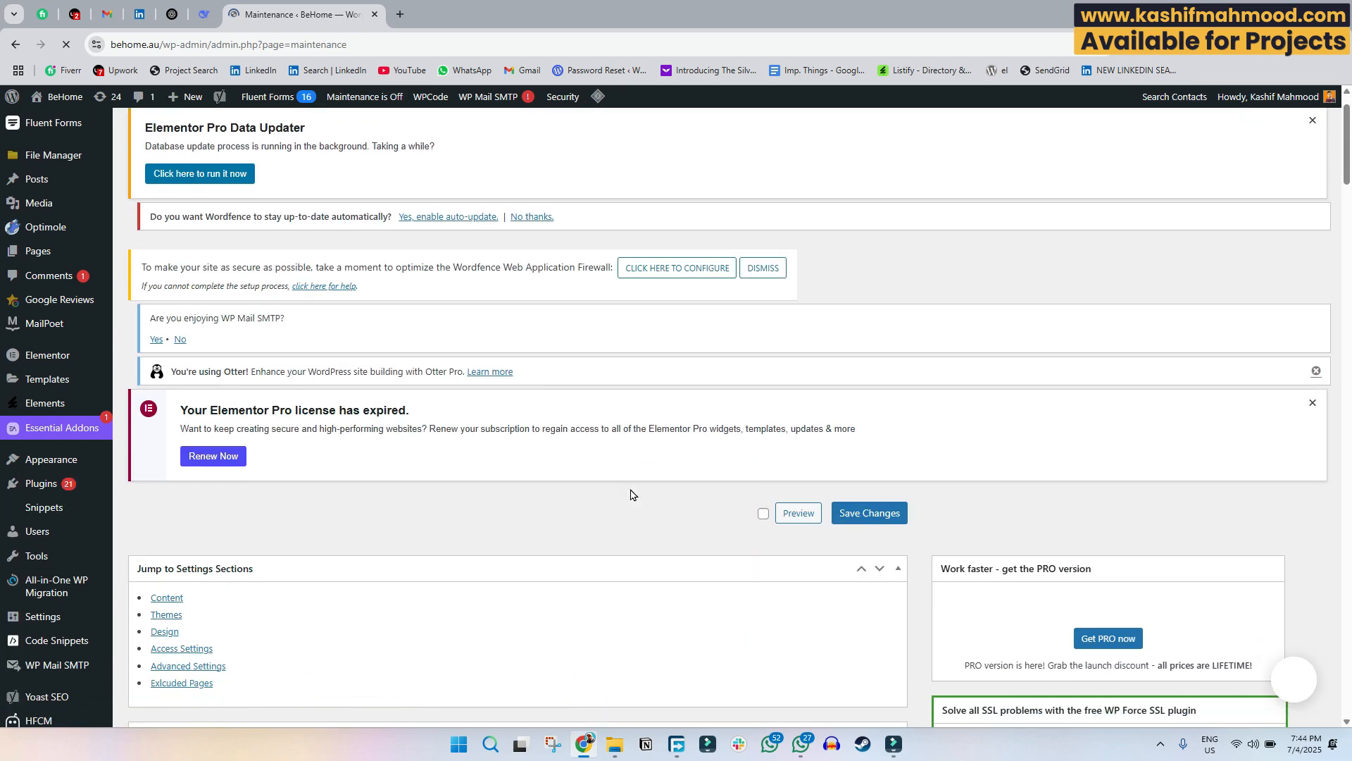
pyautogui.scroll(-3, 631, 491)
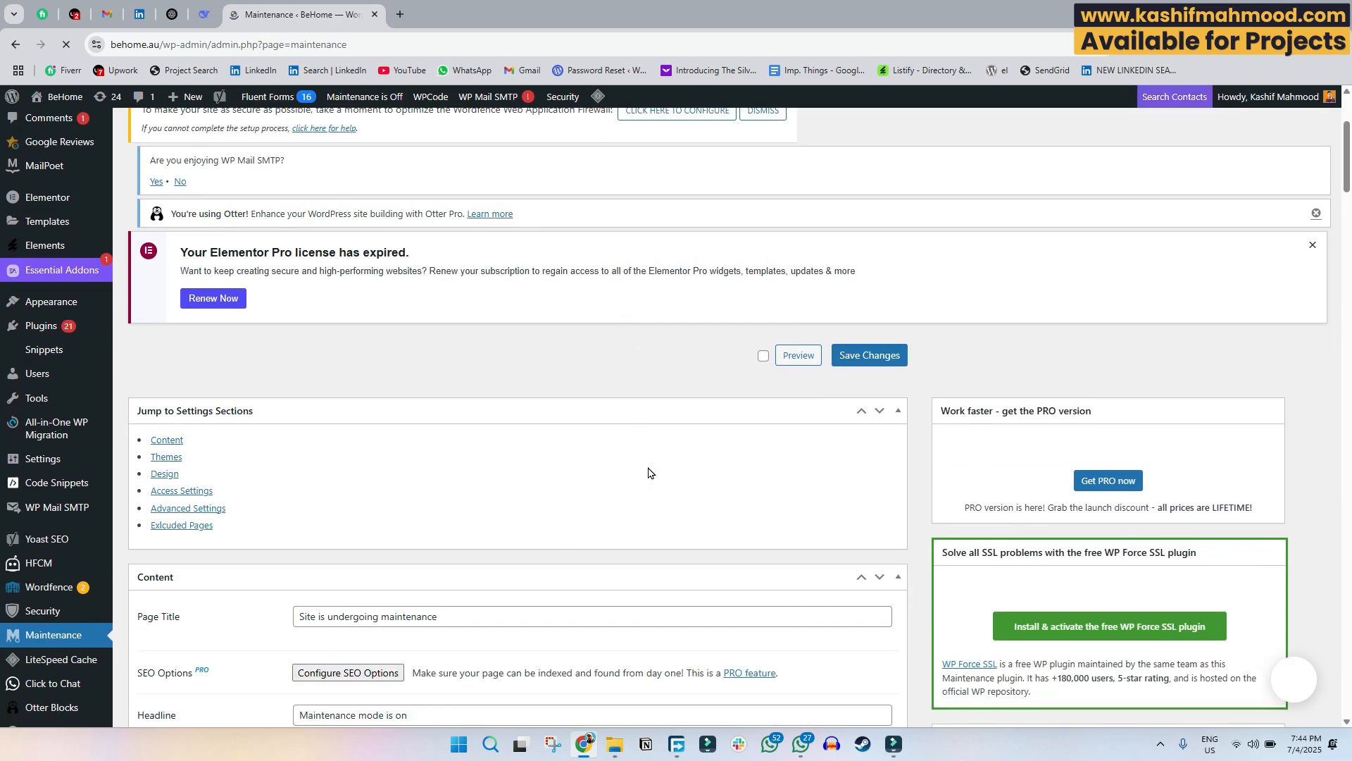
pyautogui.scroll(-1, 649, 472)
pyautogui.scroll(-2, 684, 481)
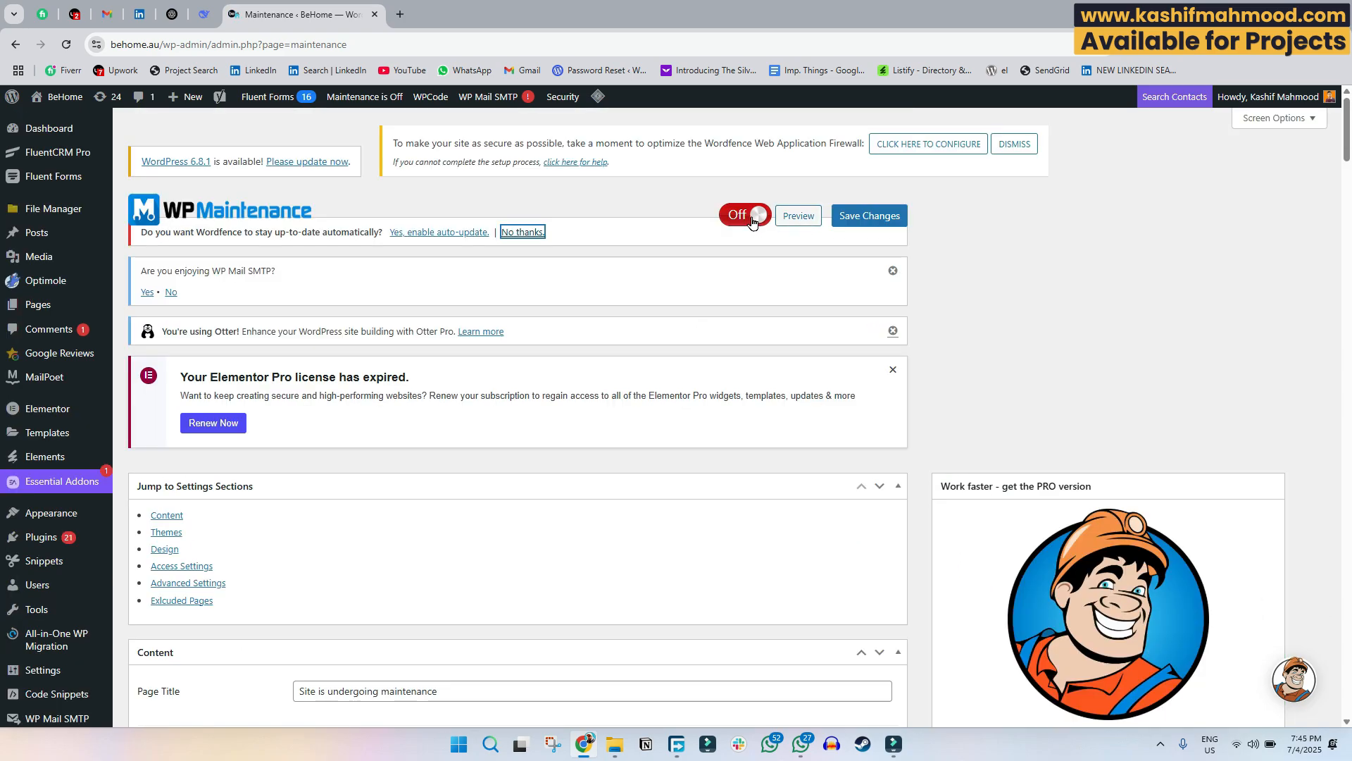
pyautogui.click(752, 223)
pyautogui.click(885, 221)
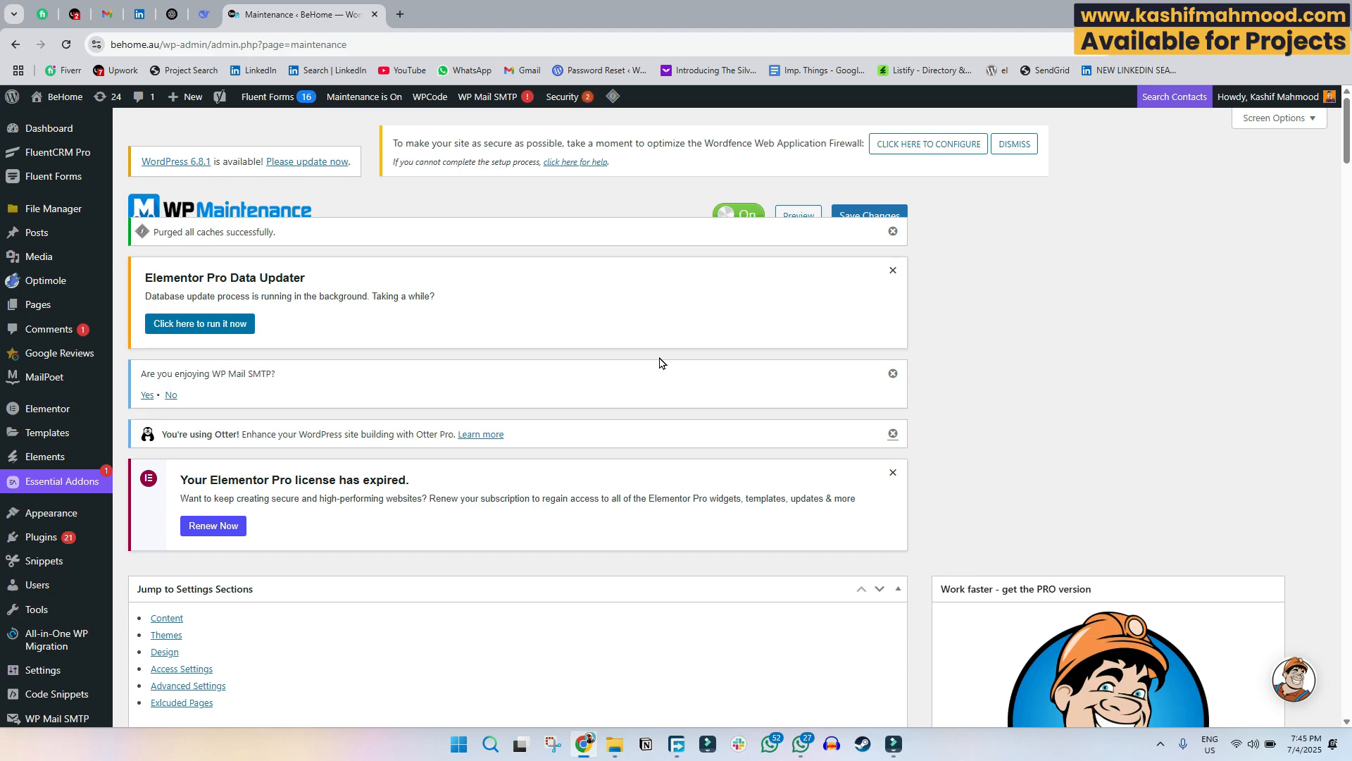
# - Turn maintenance mode off again and save the changes
pyautogui.click(739, 213)
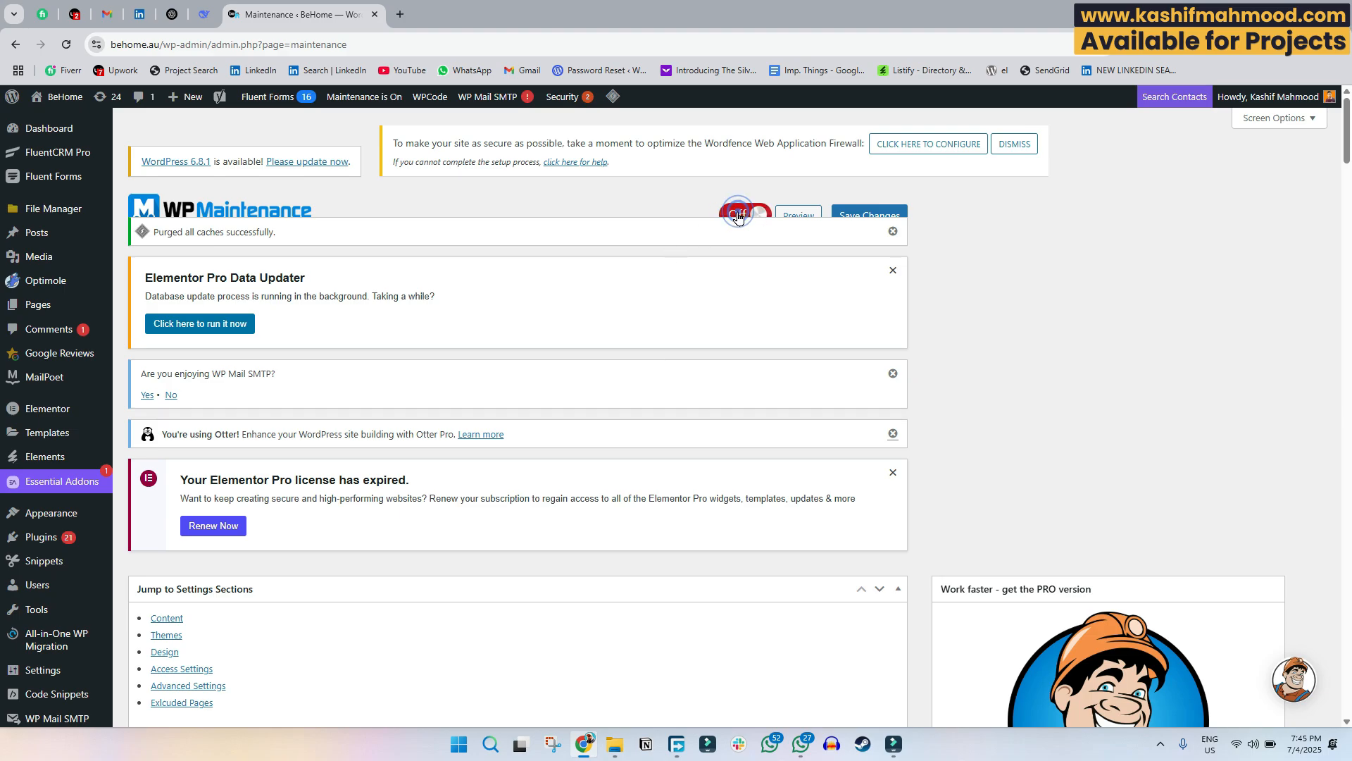
pyautogui.click(862, 213)
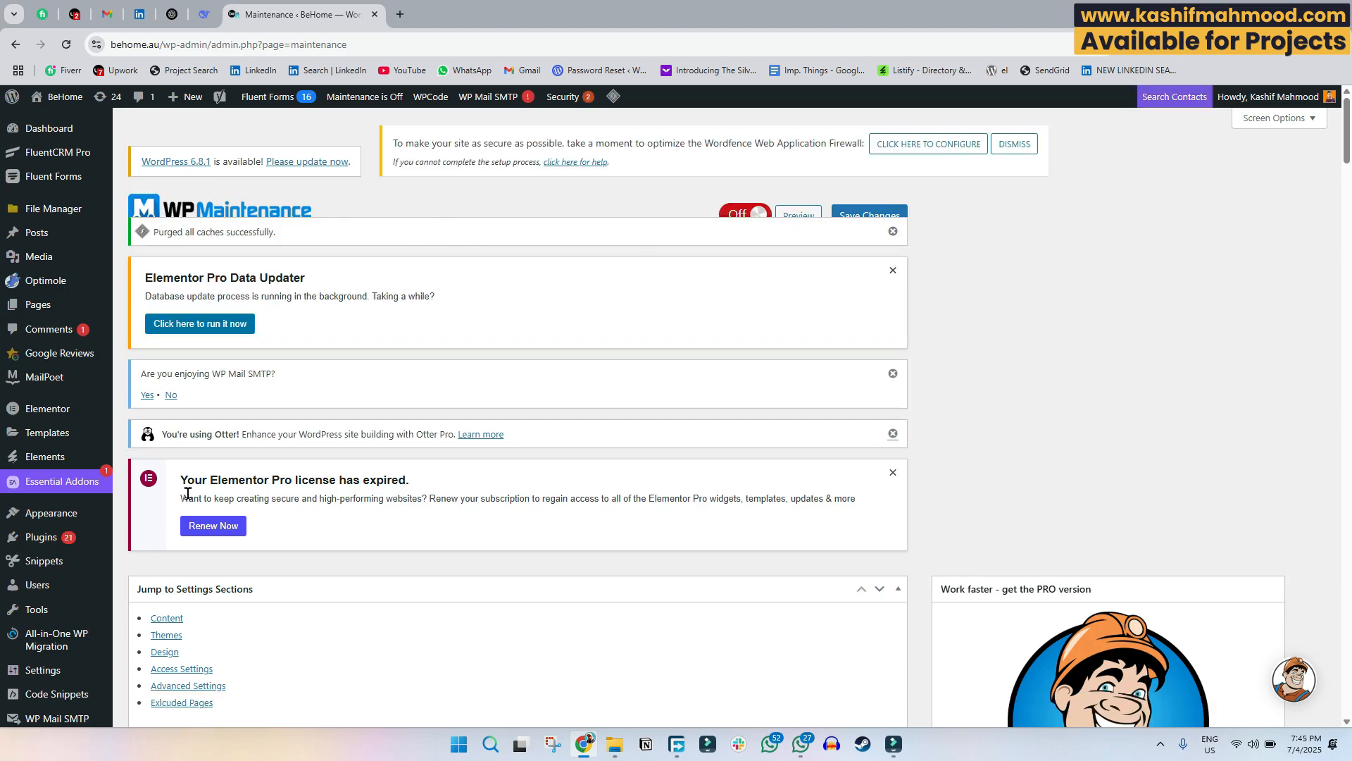
pyautogui.moveTo(179, 485); pyautogui.dragTo(867, 504)
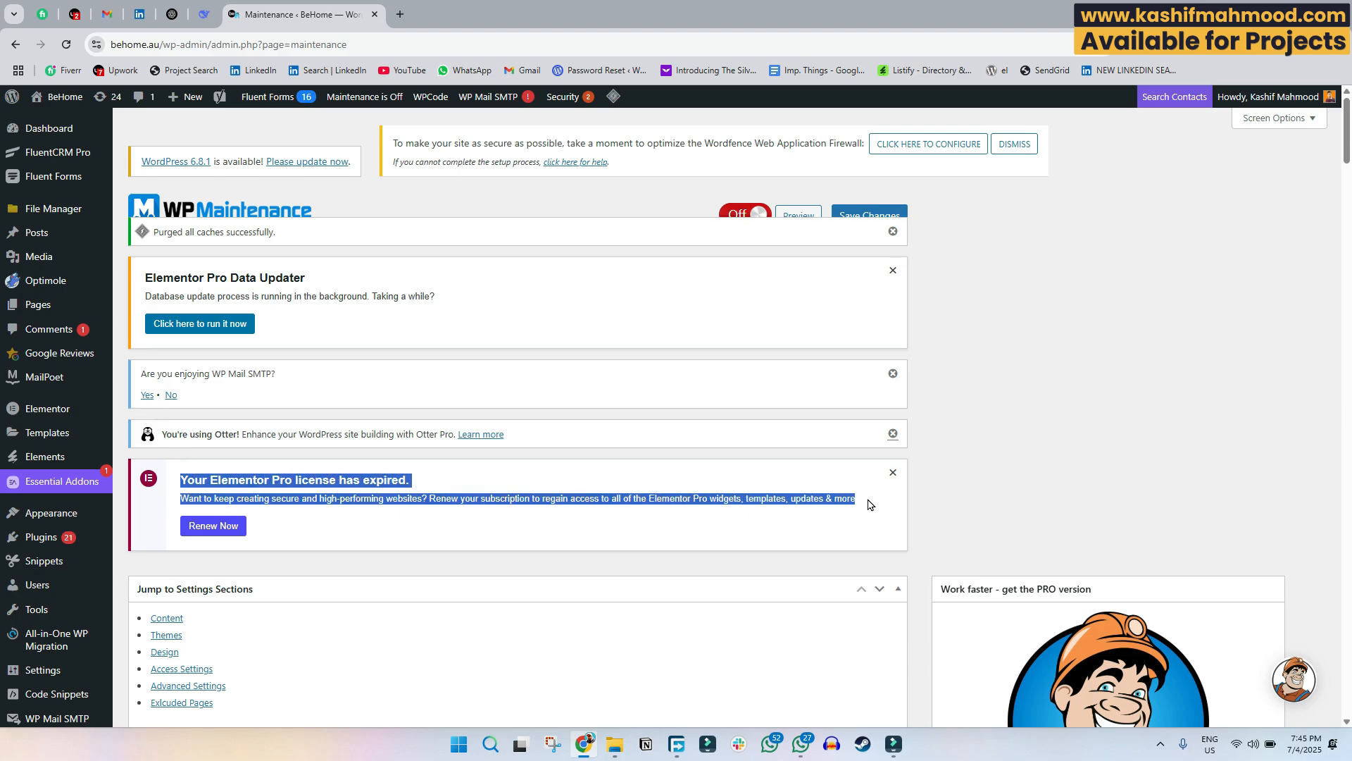
pyautogui.click(320, 481)
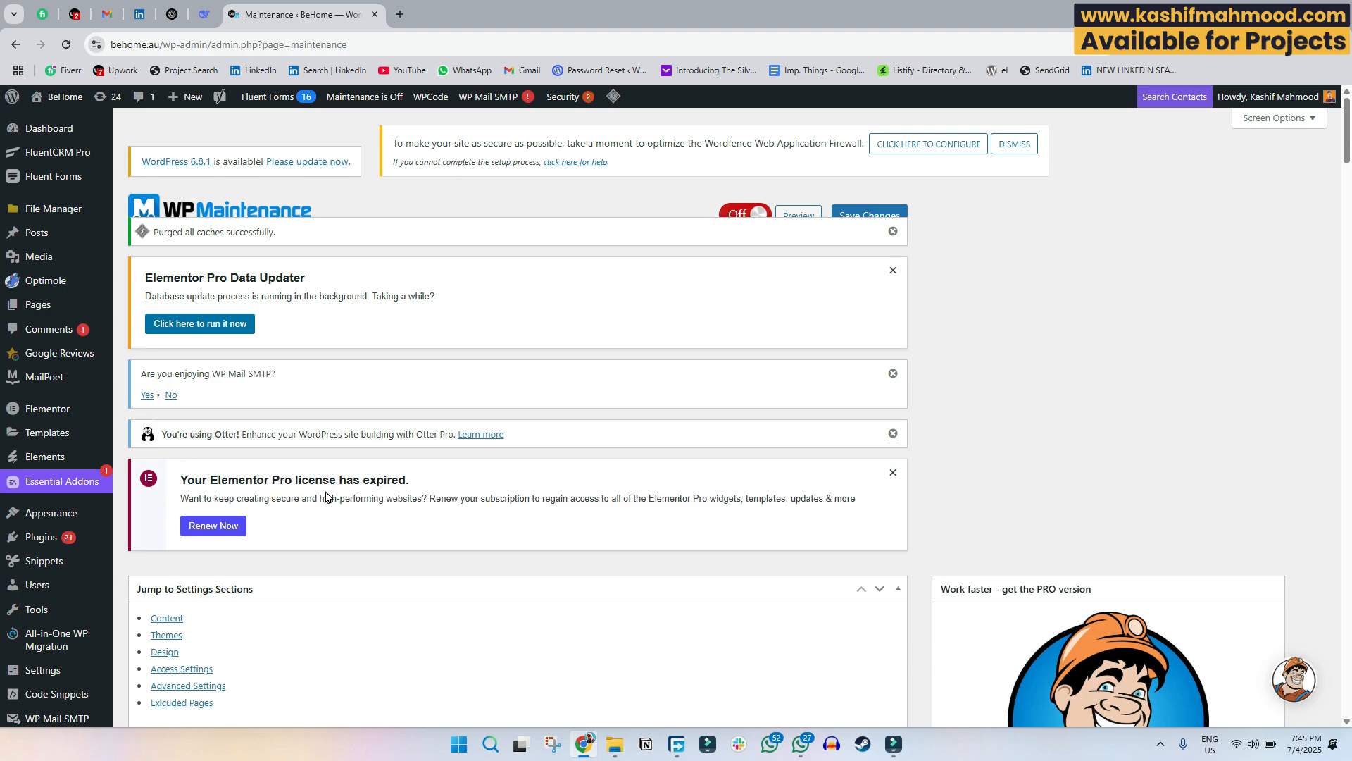
pyautogui.moveTo(183, 479); pyautogui.dragTo(416, 482)
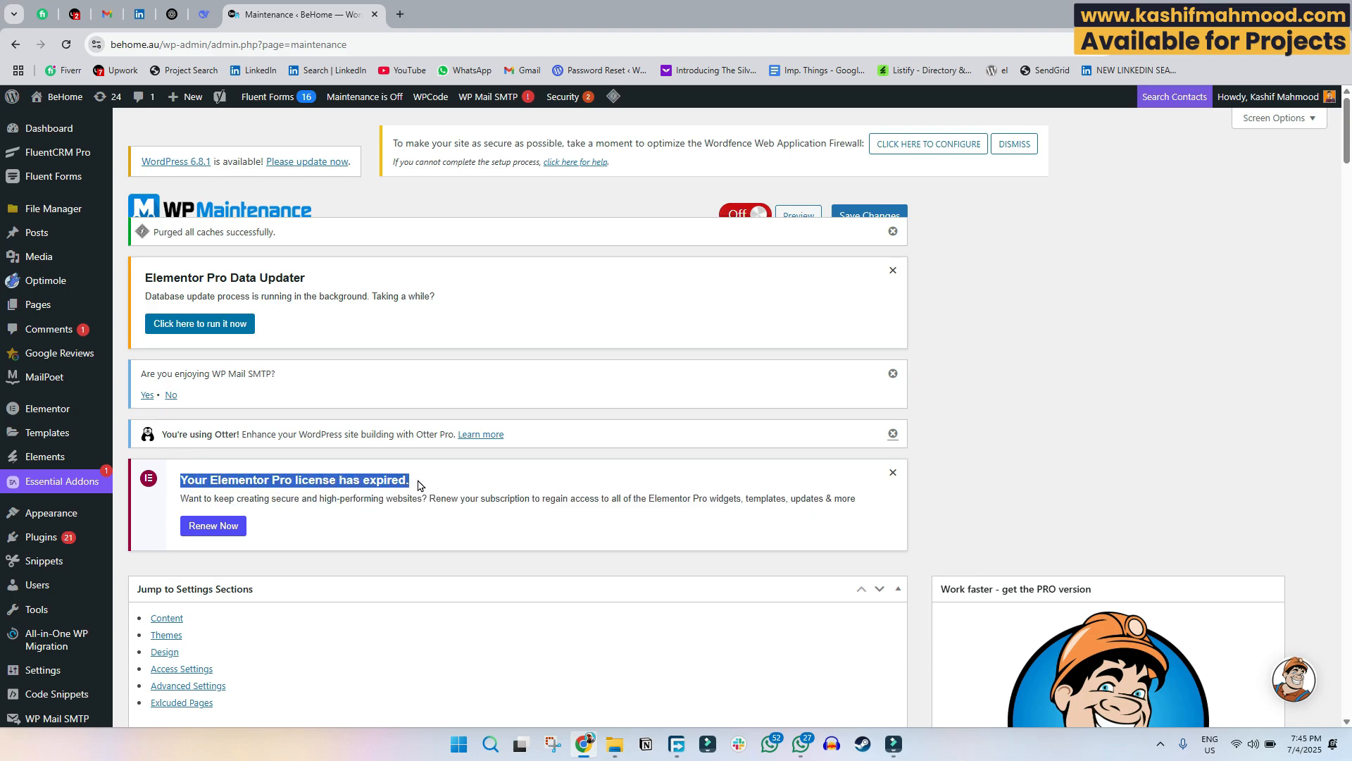
pyautogui.click(423, 483)
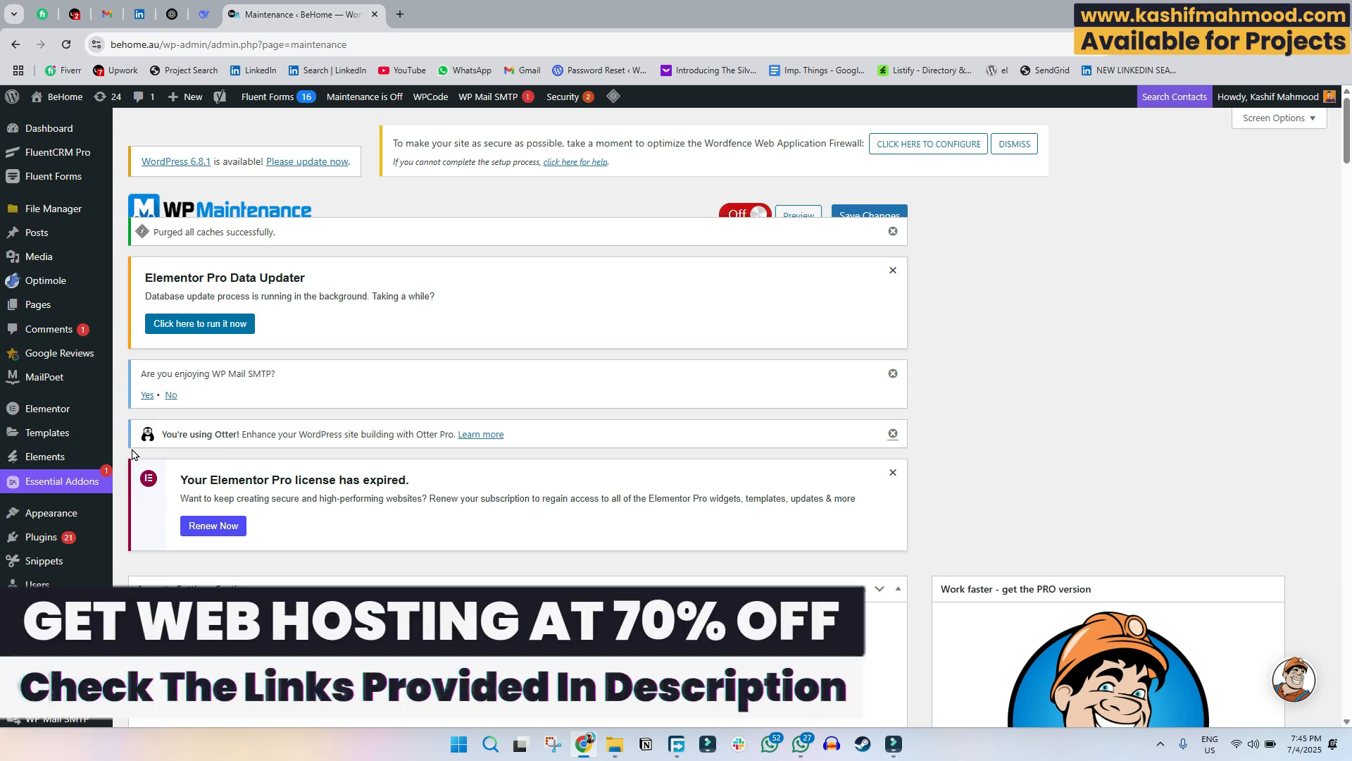
# - Switch the Elementor Pro license to a different account in the license settings and check its status
pyautogui.moveTo(56, 412)
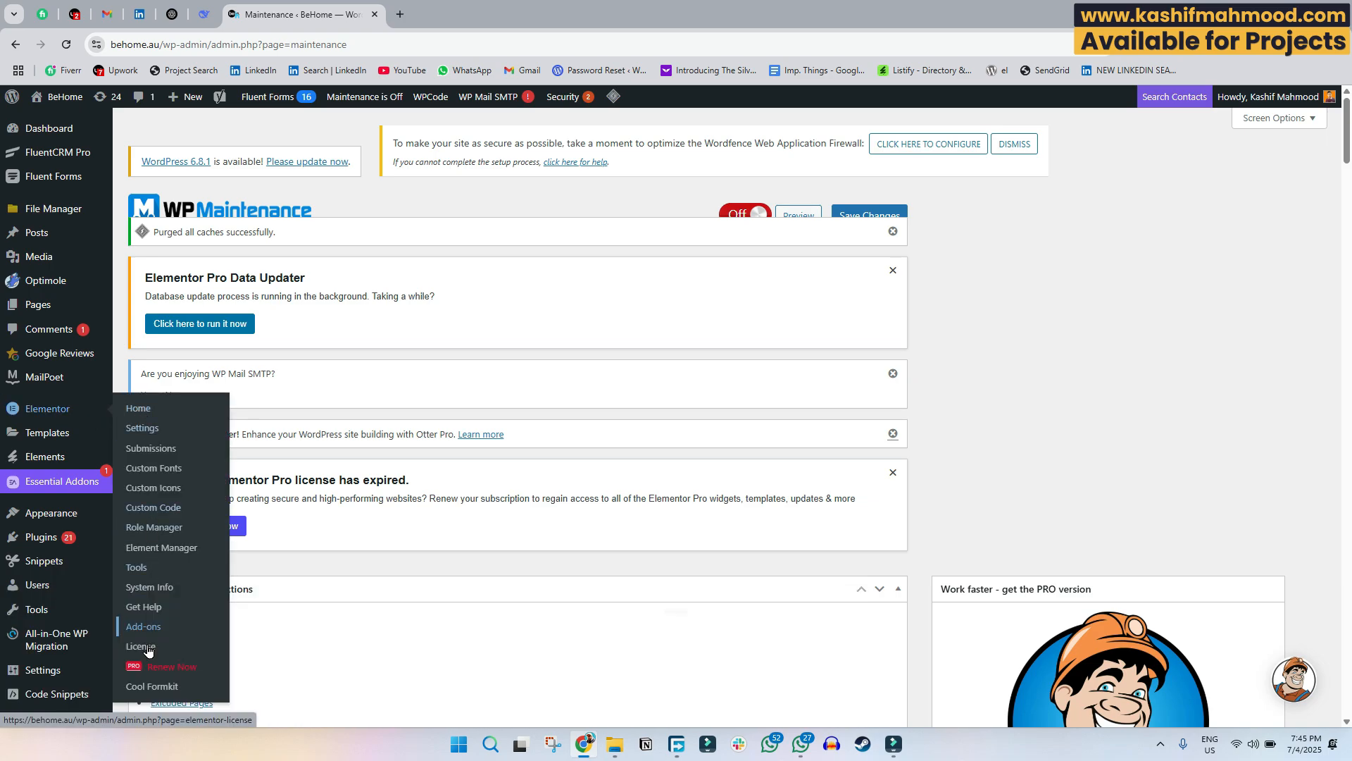
pyautogui.click(149, 648)
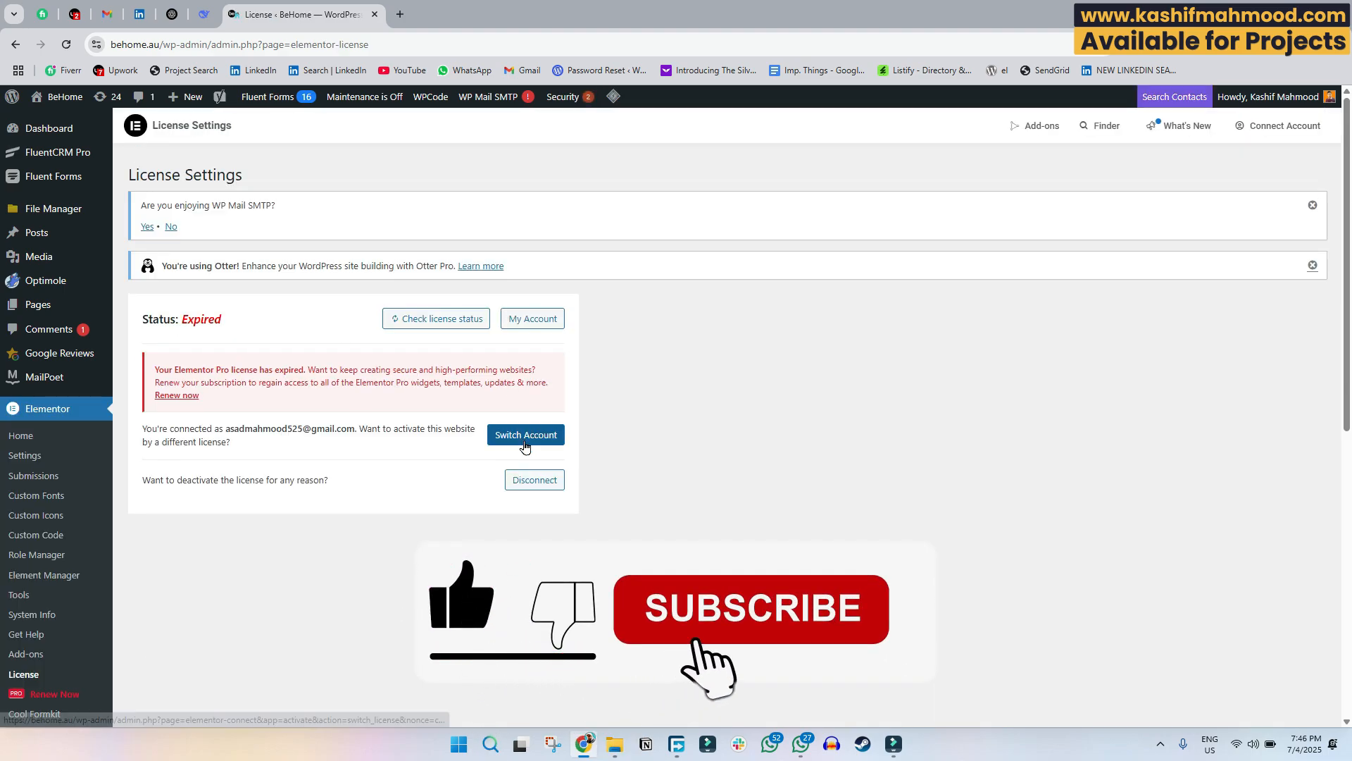
pyautogui.click(525, 444)
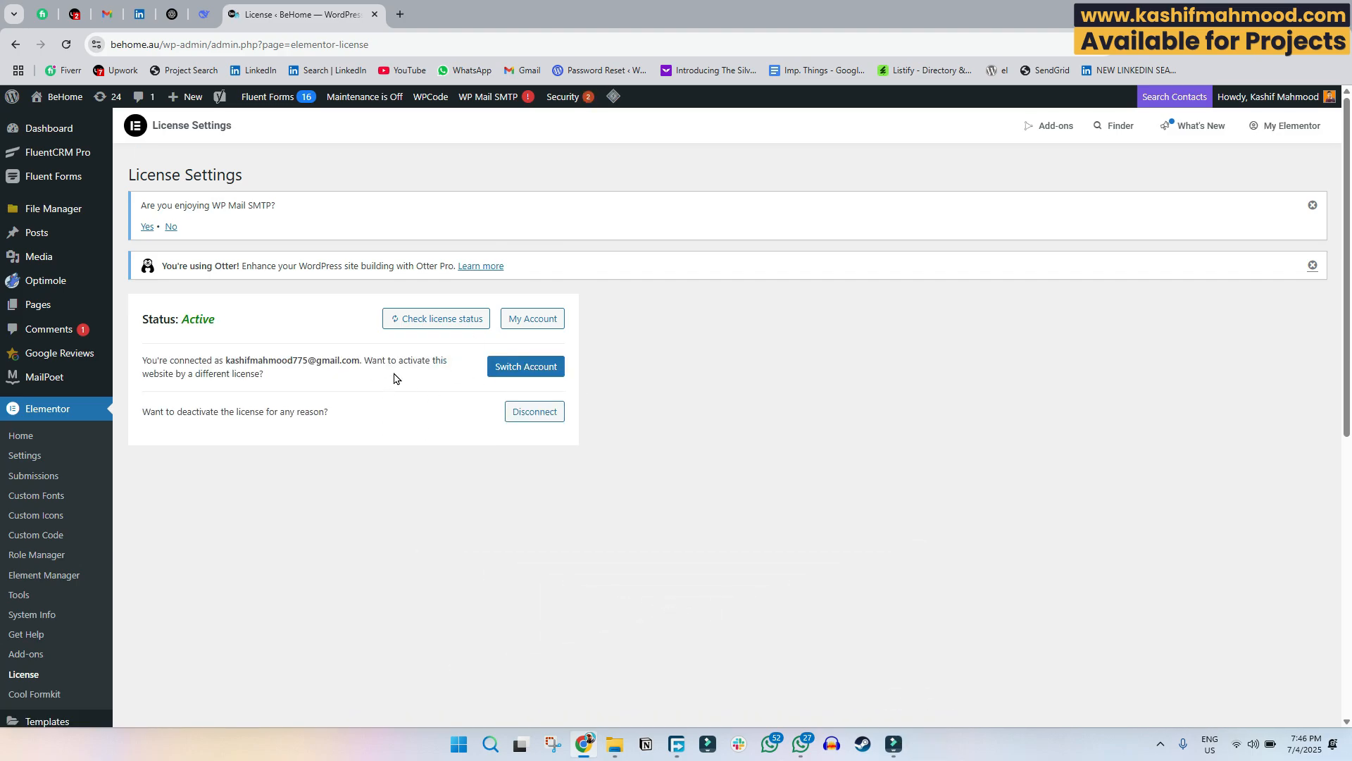
pyautogui.click(190, 321)
pyautogui.click(243, 321)
# - Update WordPress core to version 6.8.1 from the WordPress Updates page
pyautogui.moveTo(50, 128)
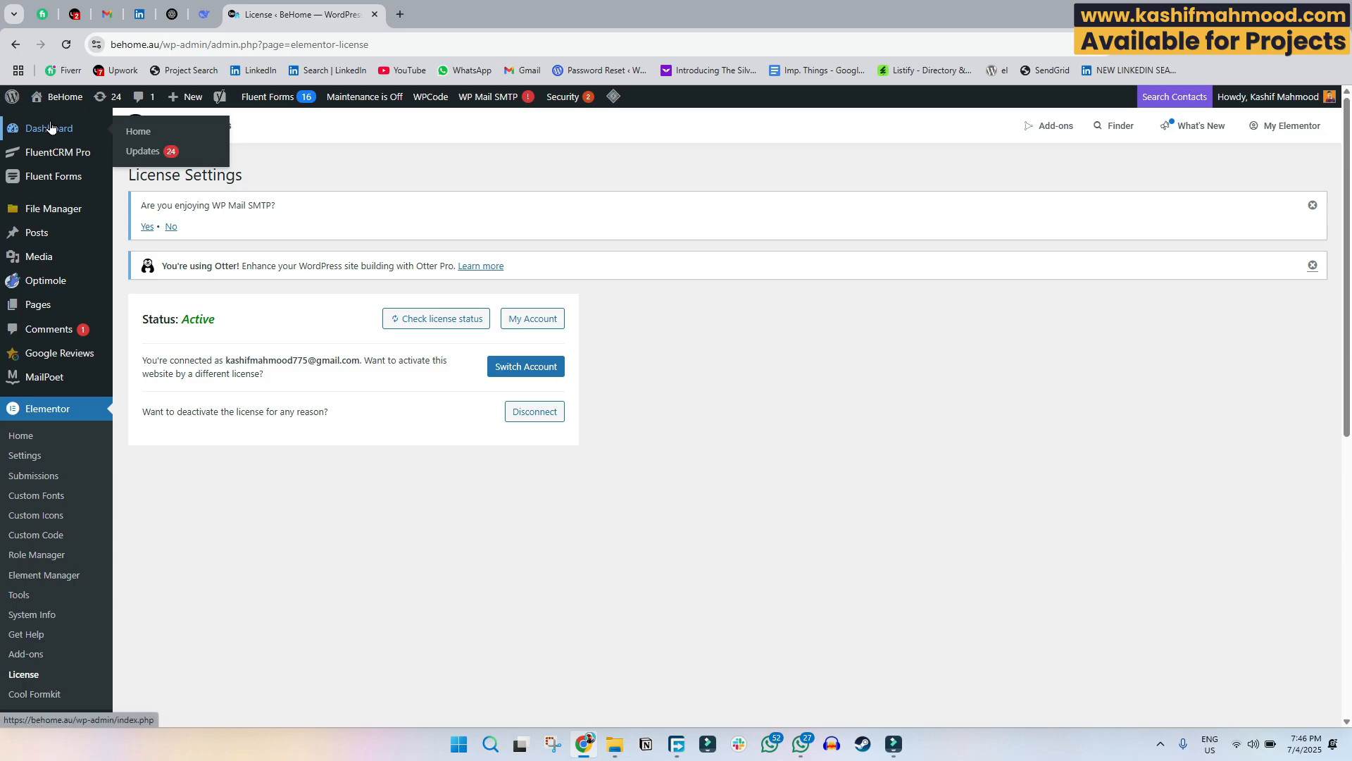
pyautogui.click(138, 151)
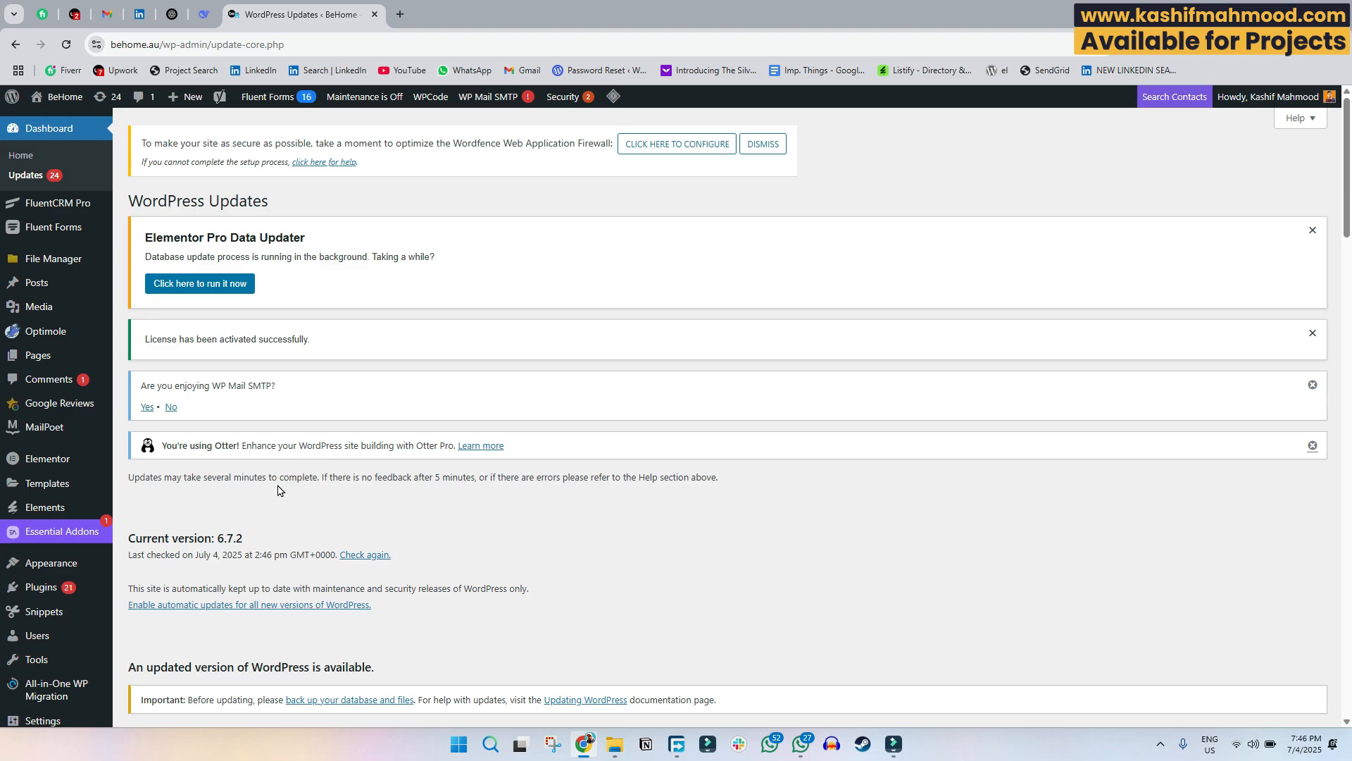
pyautogui.scroll(-5, 277, 490)
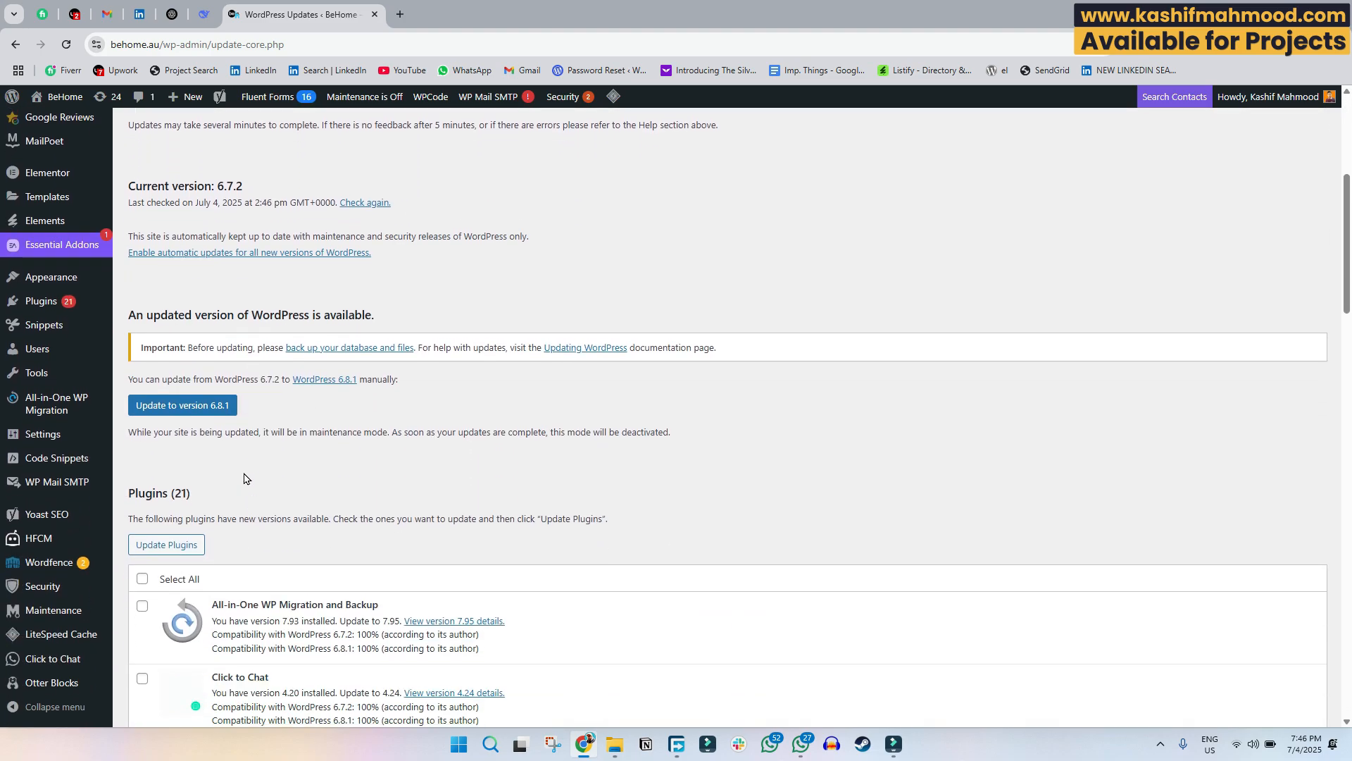
pyautogui.click(179, 412)
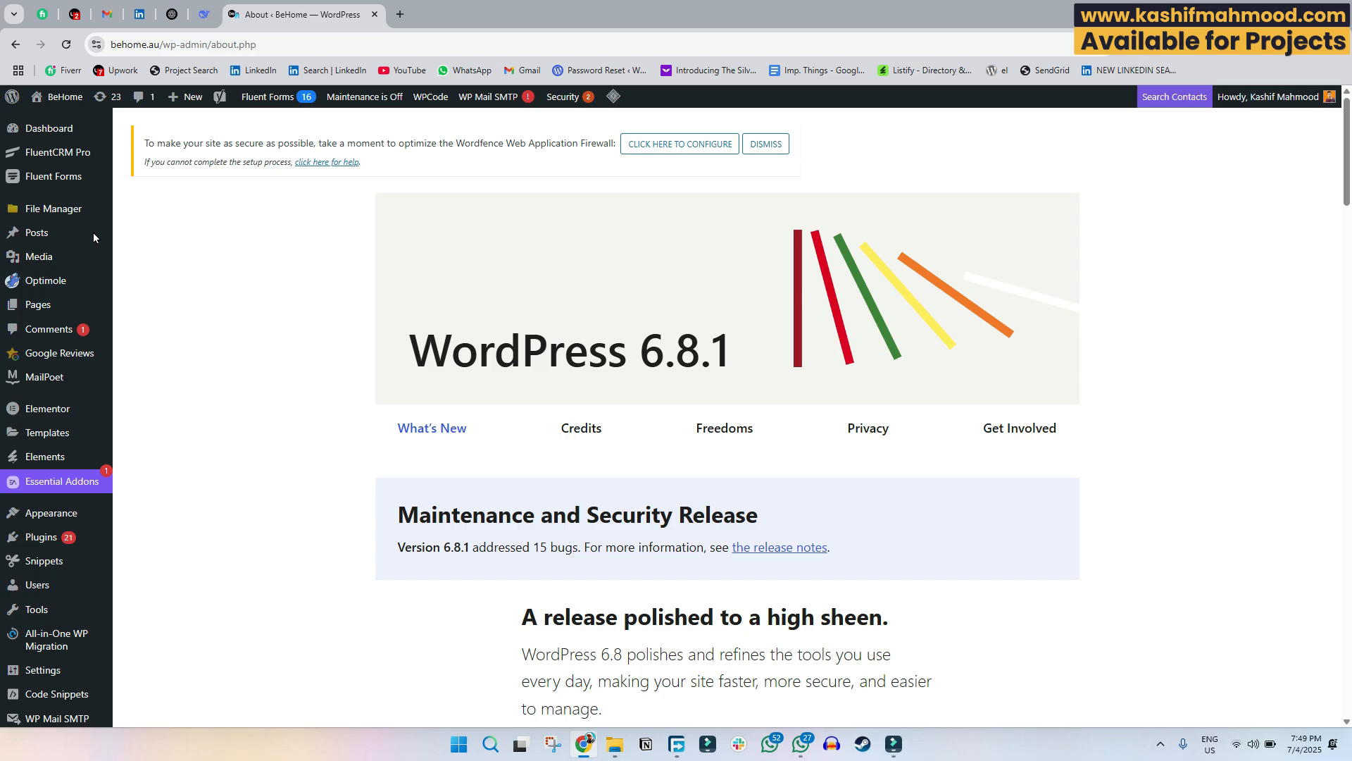
# - Review the pending plugin and theme updates on the WordPress Updates page
pyautogui.moveTo(52, 130)
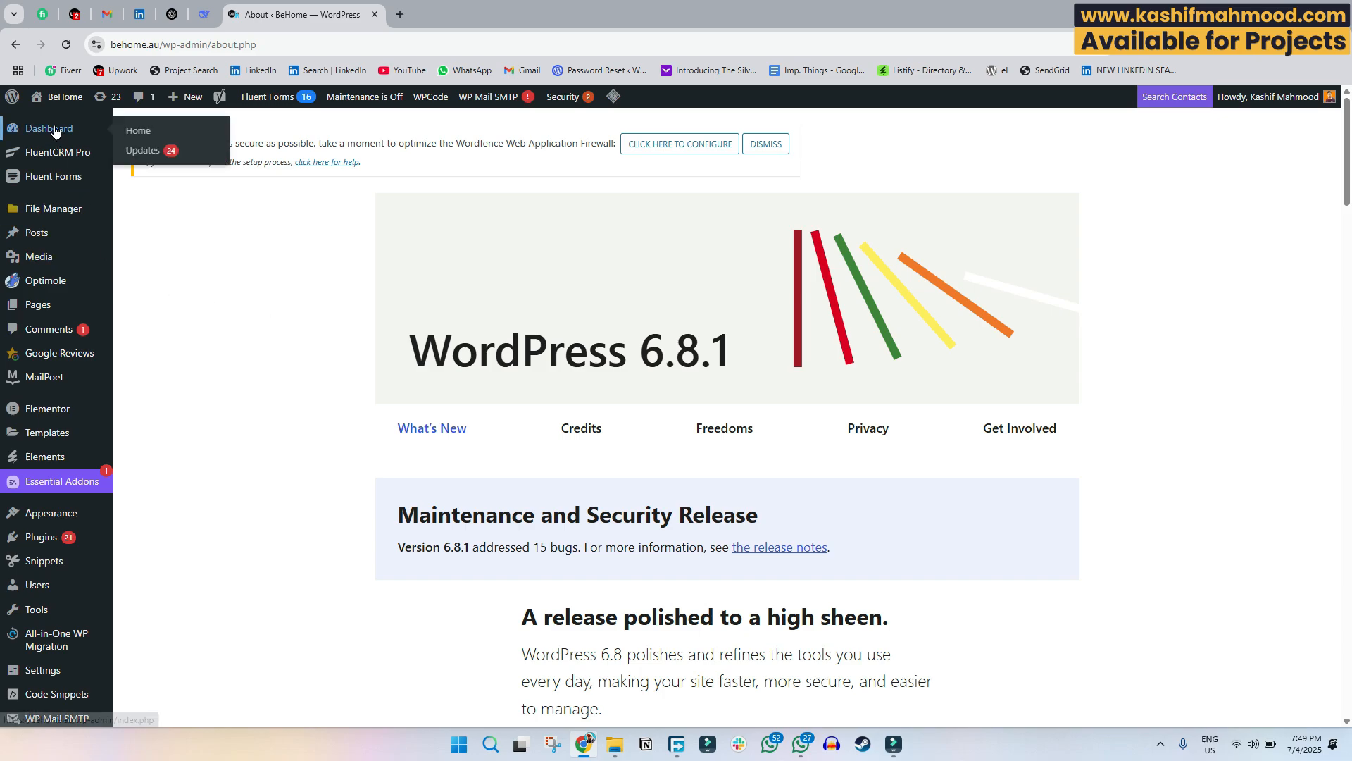
pyautogui.click(149, 152)
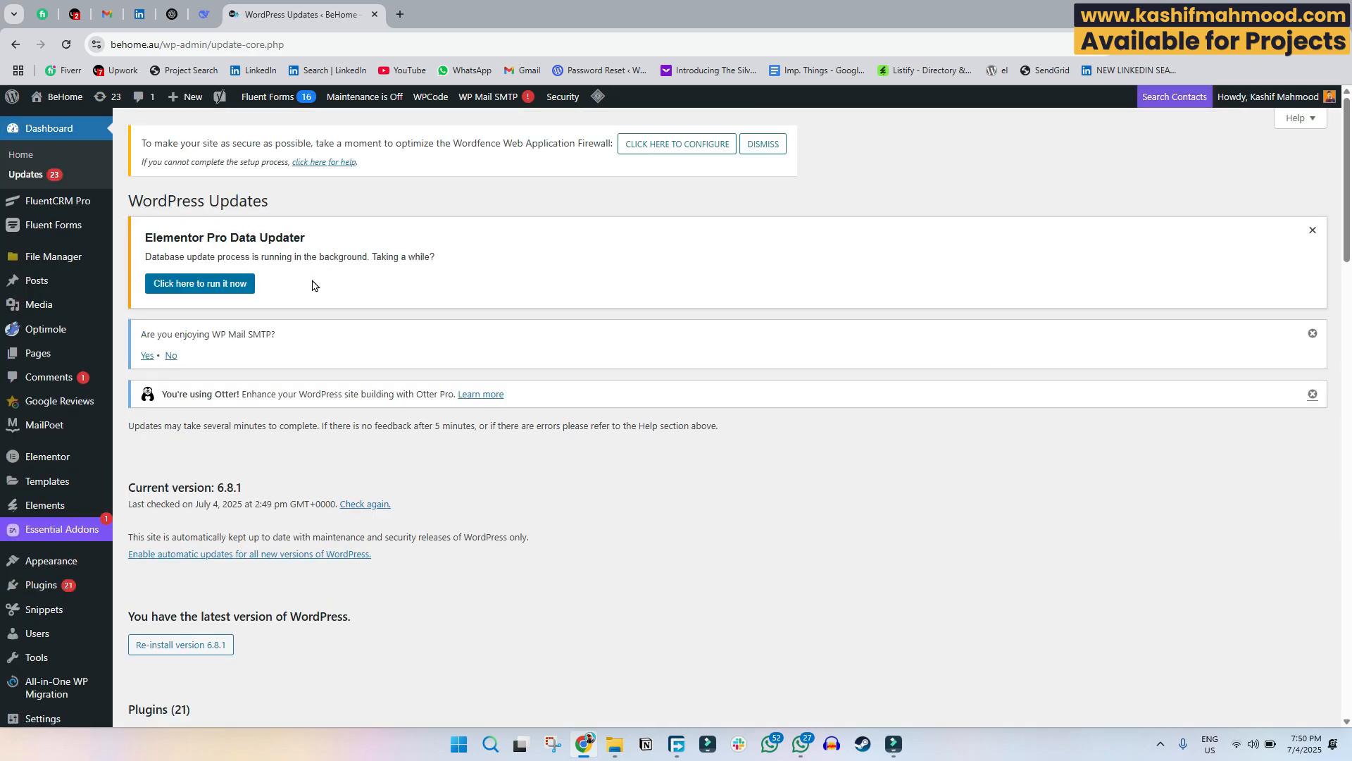
pyautogui.scroll(-12, 235, 387)
pyautogui.scroll(-5, 235, 387)
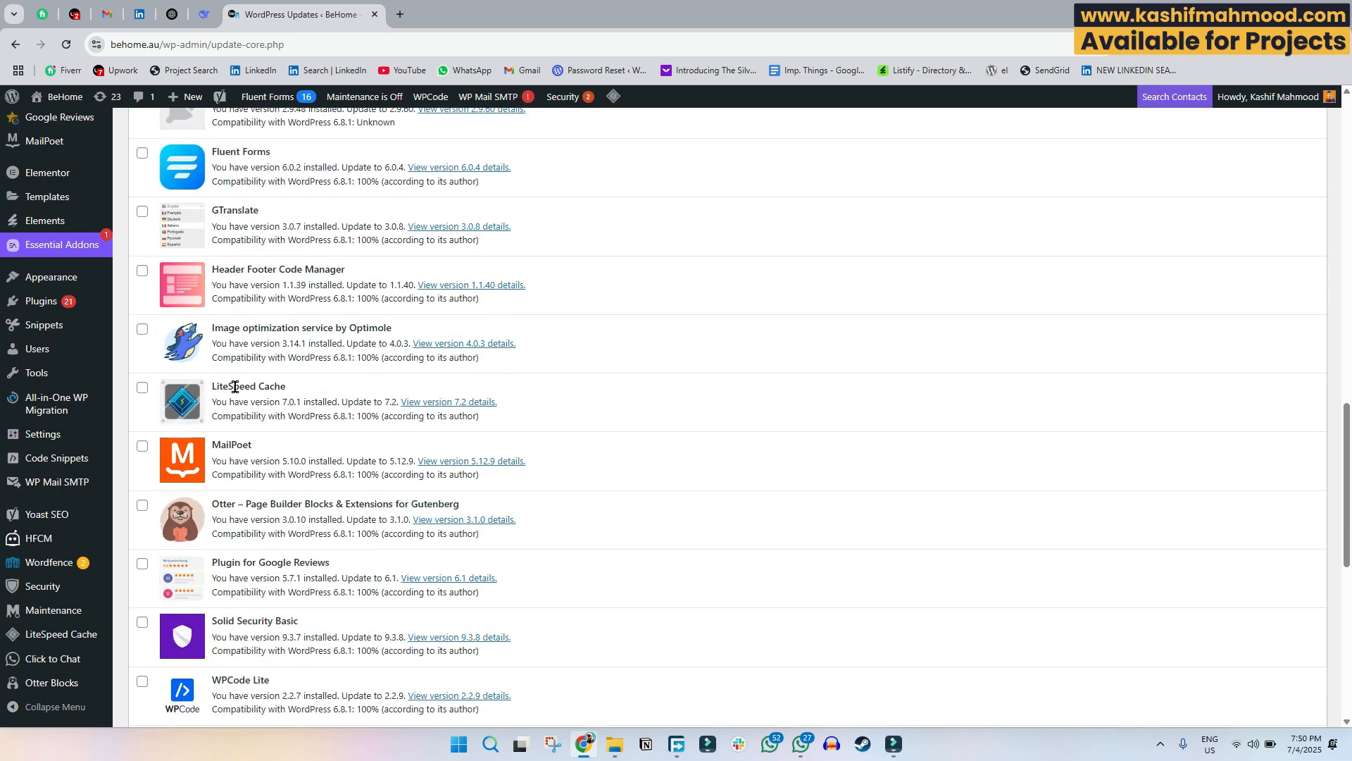
pyautogui.scroll(-8, 235, 386)
pyautogui.scroll(-1, 235, 387)
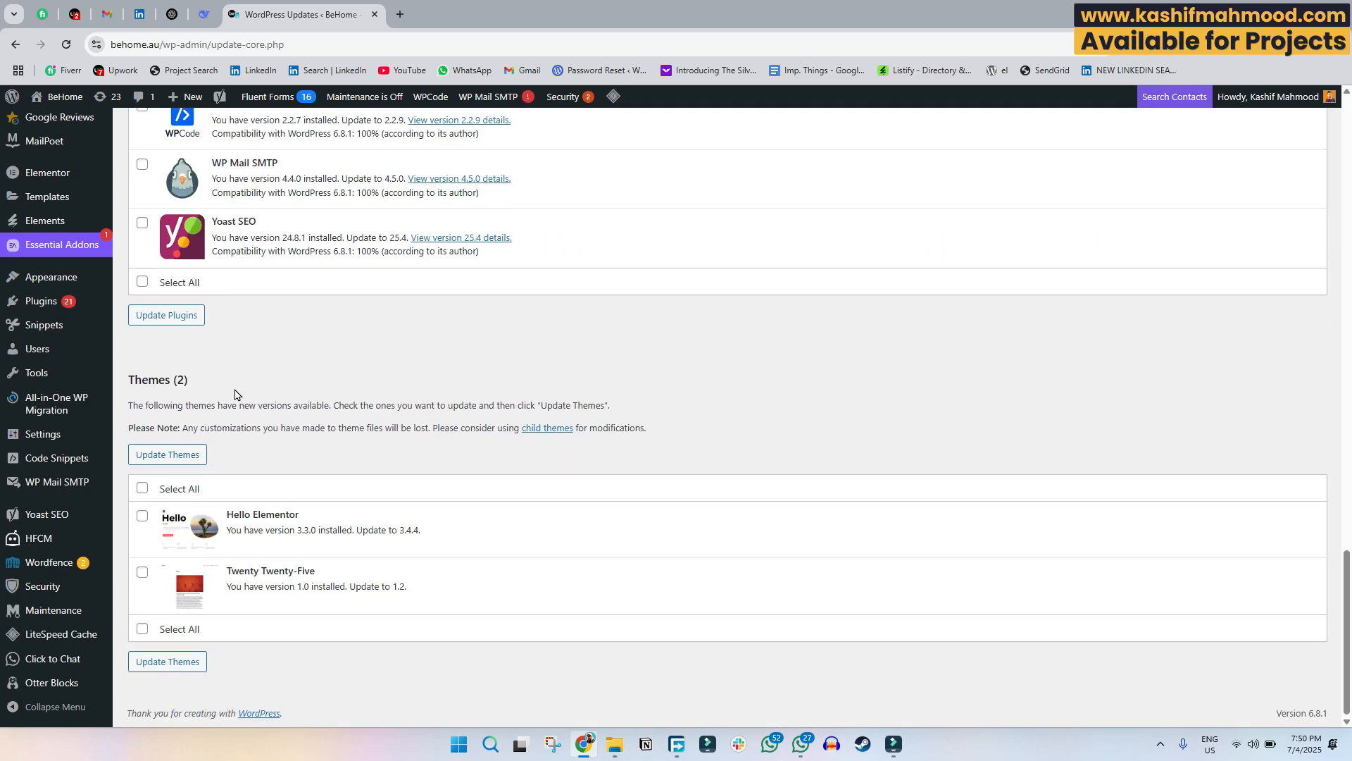
# - Update the Hello Elementor theme to version 3.4.4 and go to the Themes page
pyautogui.click(142, 518)
pyautogui.click(168, 456)
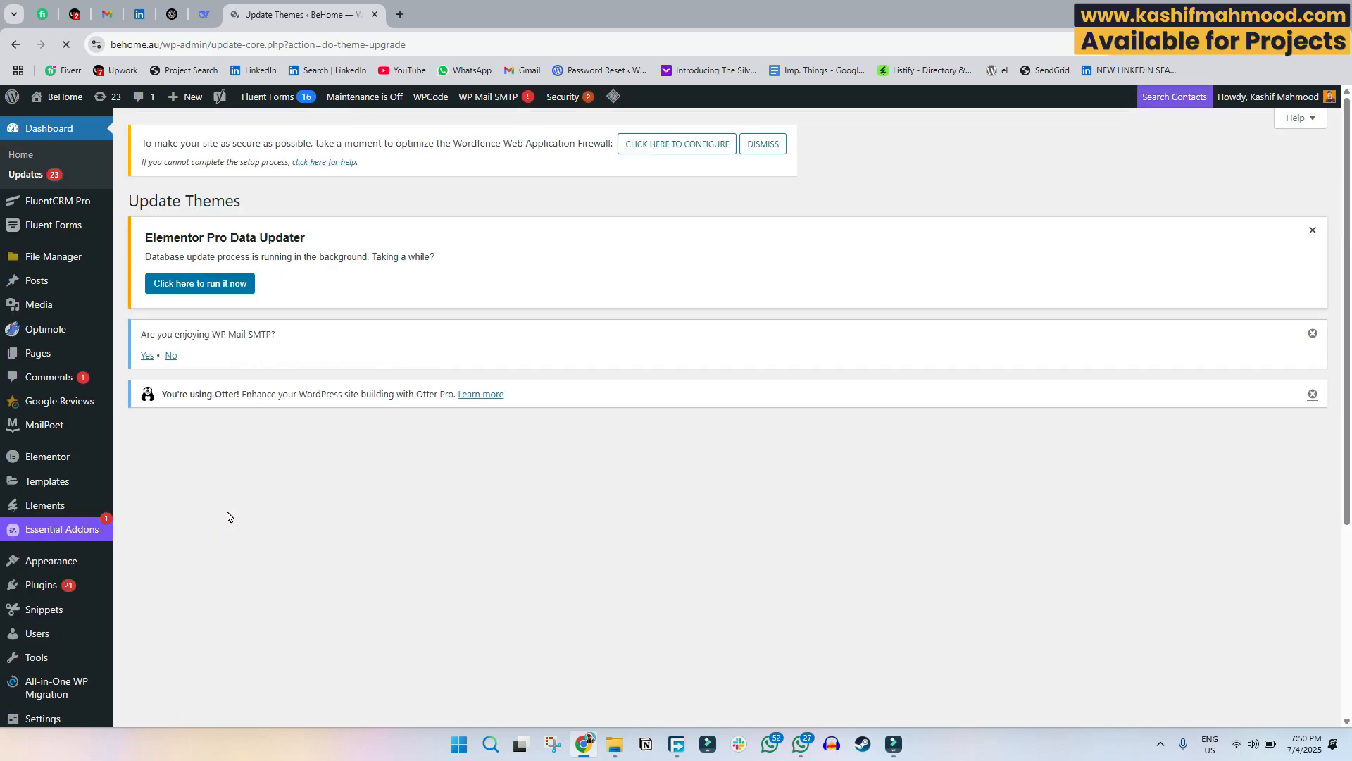
pyautogui.click(159, 595)
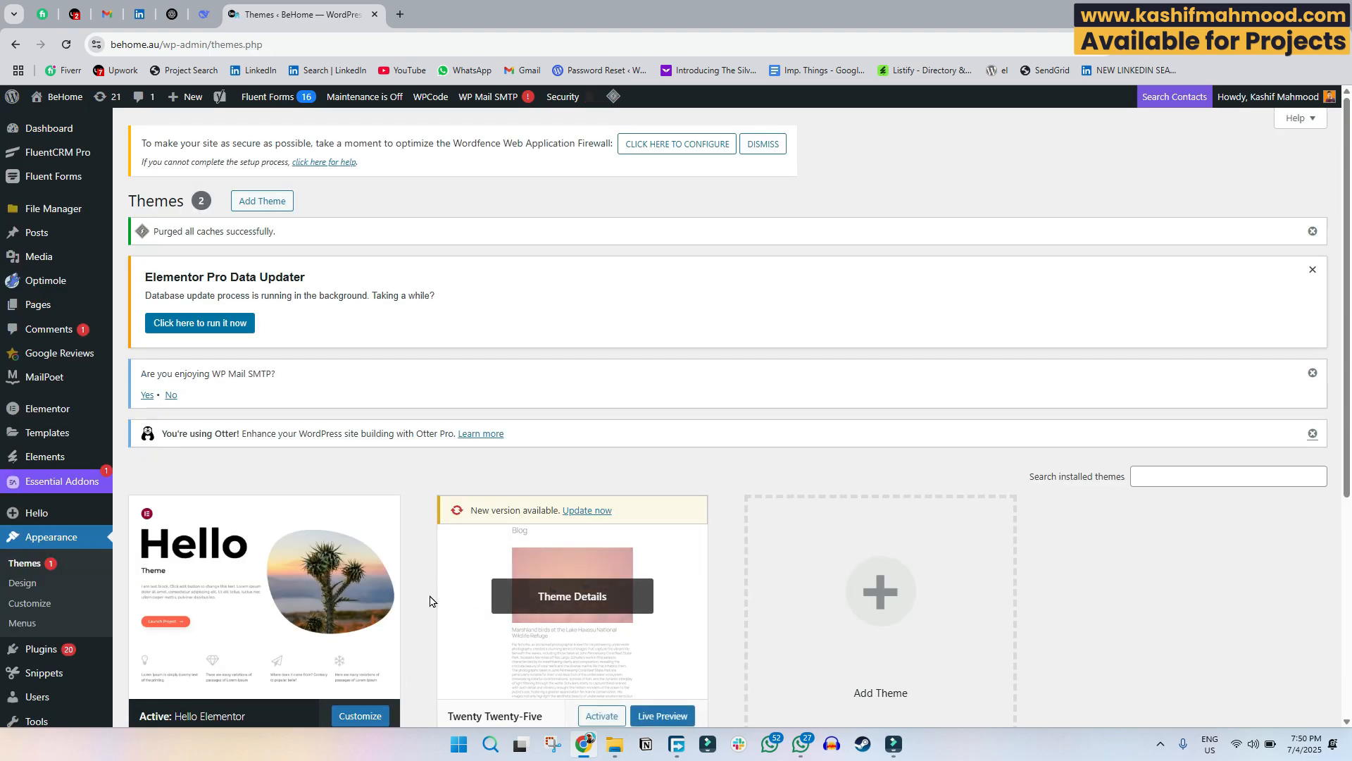
# - Delete the unused Twenty Twenty-Five theme from the installed themes
pyautogui.scroll(-2, 436, 577)
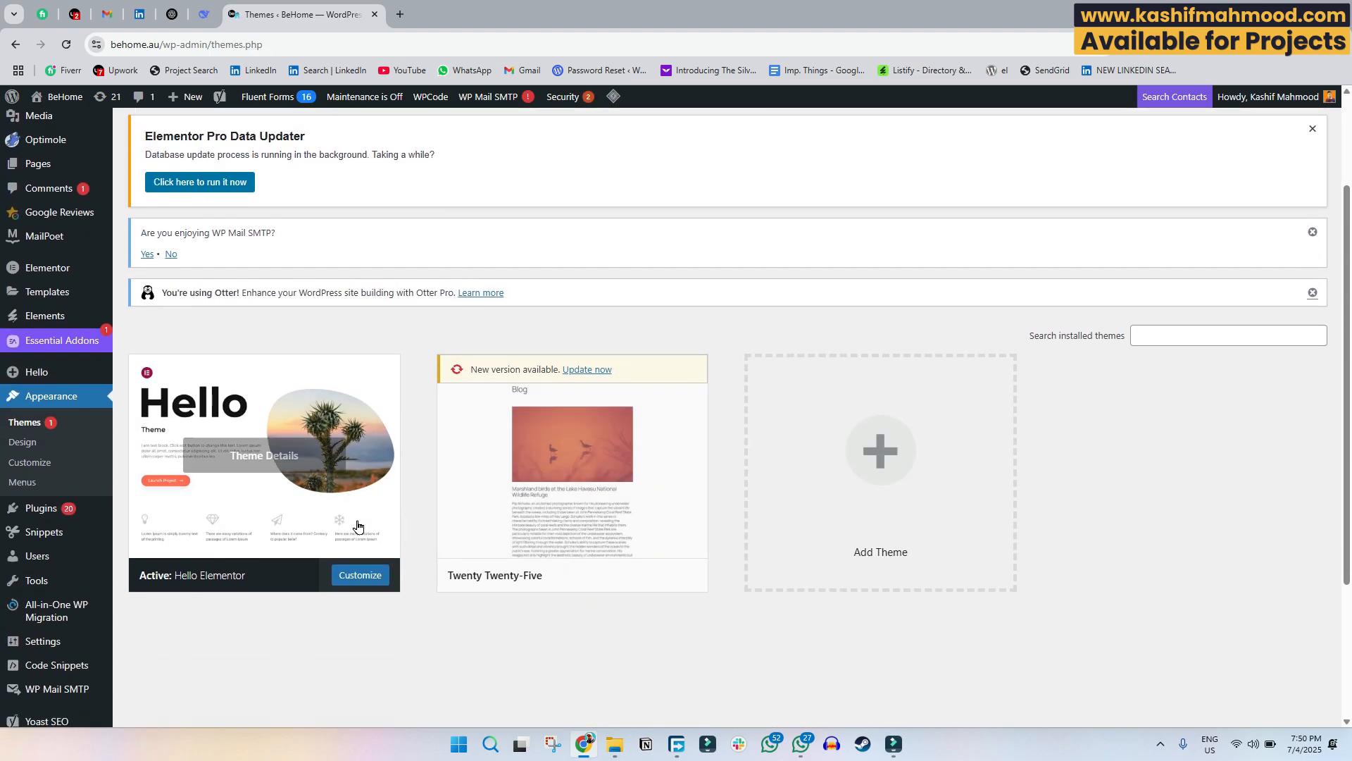
pyautogui.click(545, 522)
pyautogui.click(768, 691)
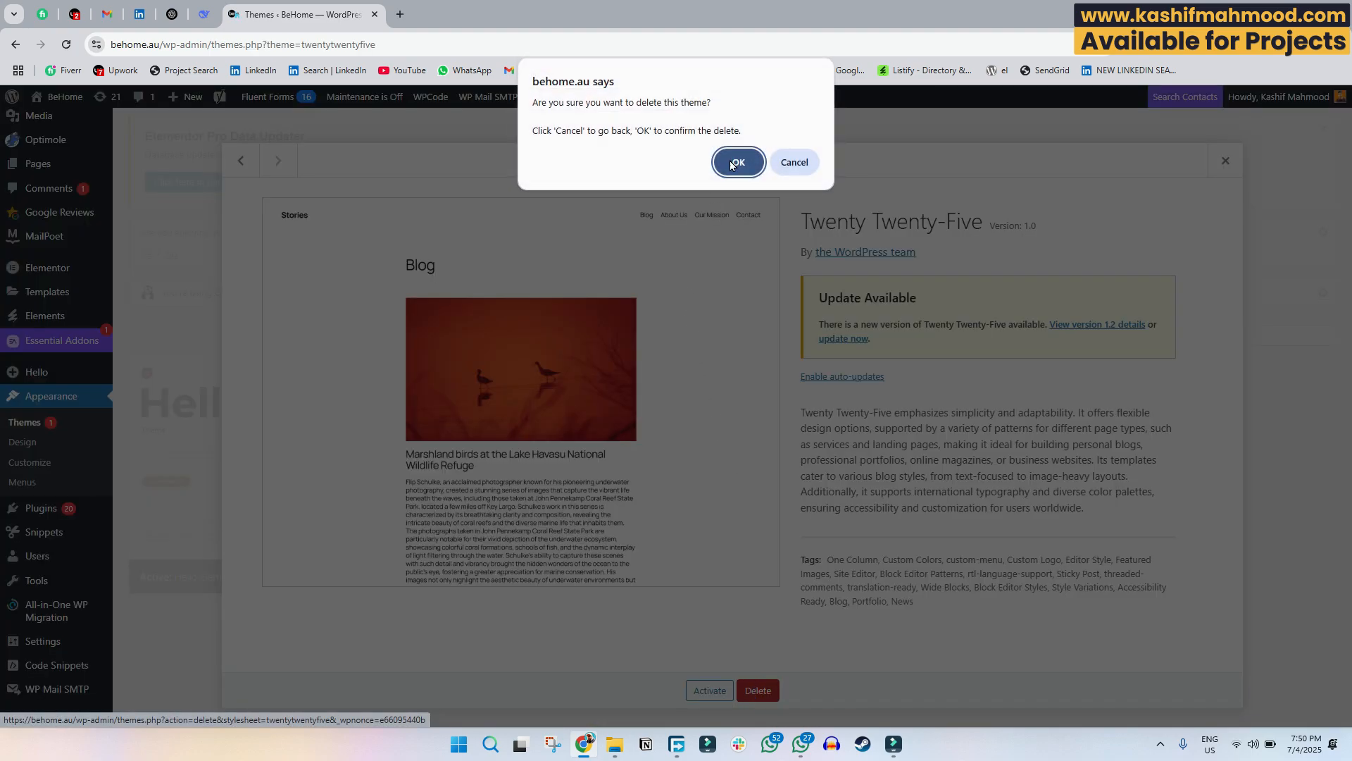
pyautogui.click(741, 160)
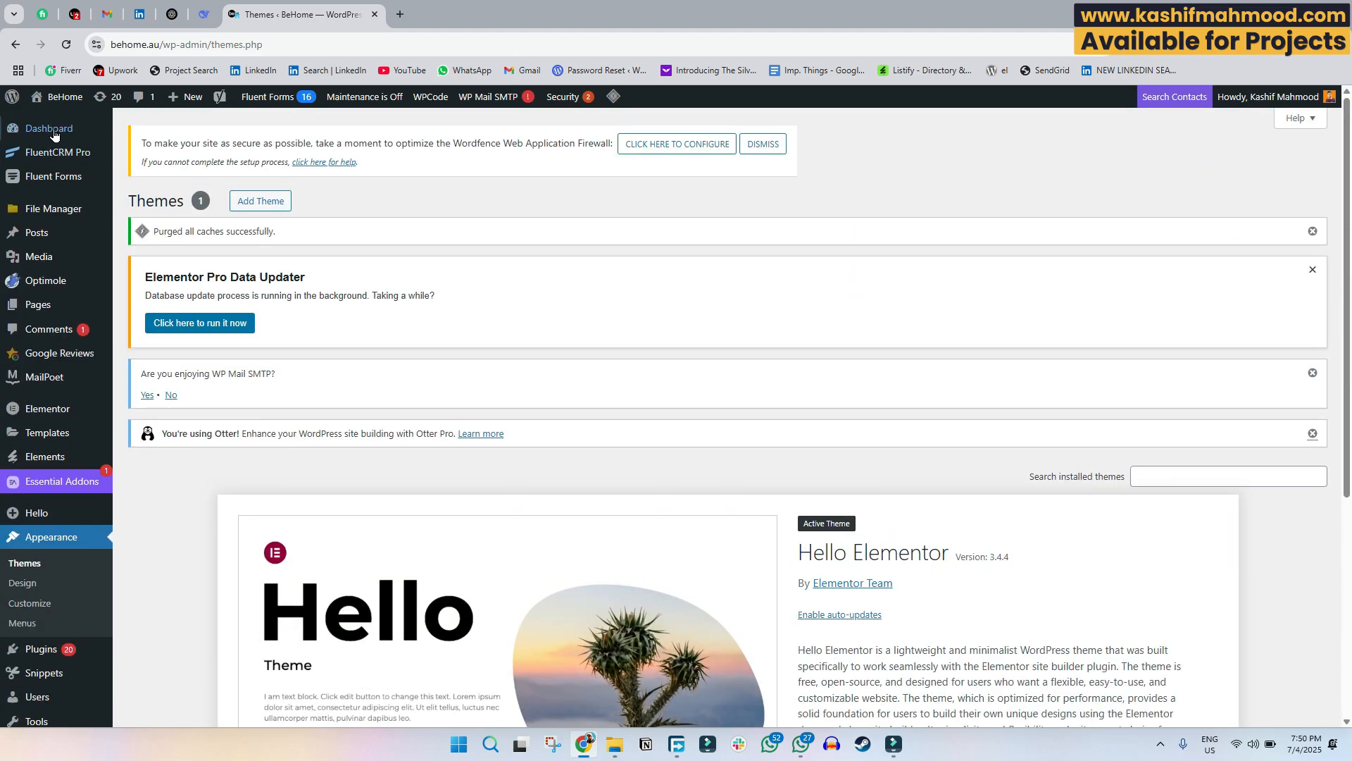
# - Review the pending plugin updates on the WordPress Updates page and open the list of installed plugins
pyautogui.moveTo(53, 133)
pyautogui.click(150, 152)
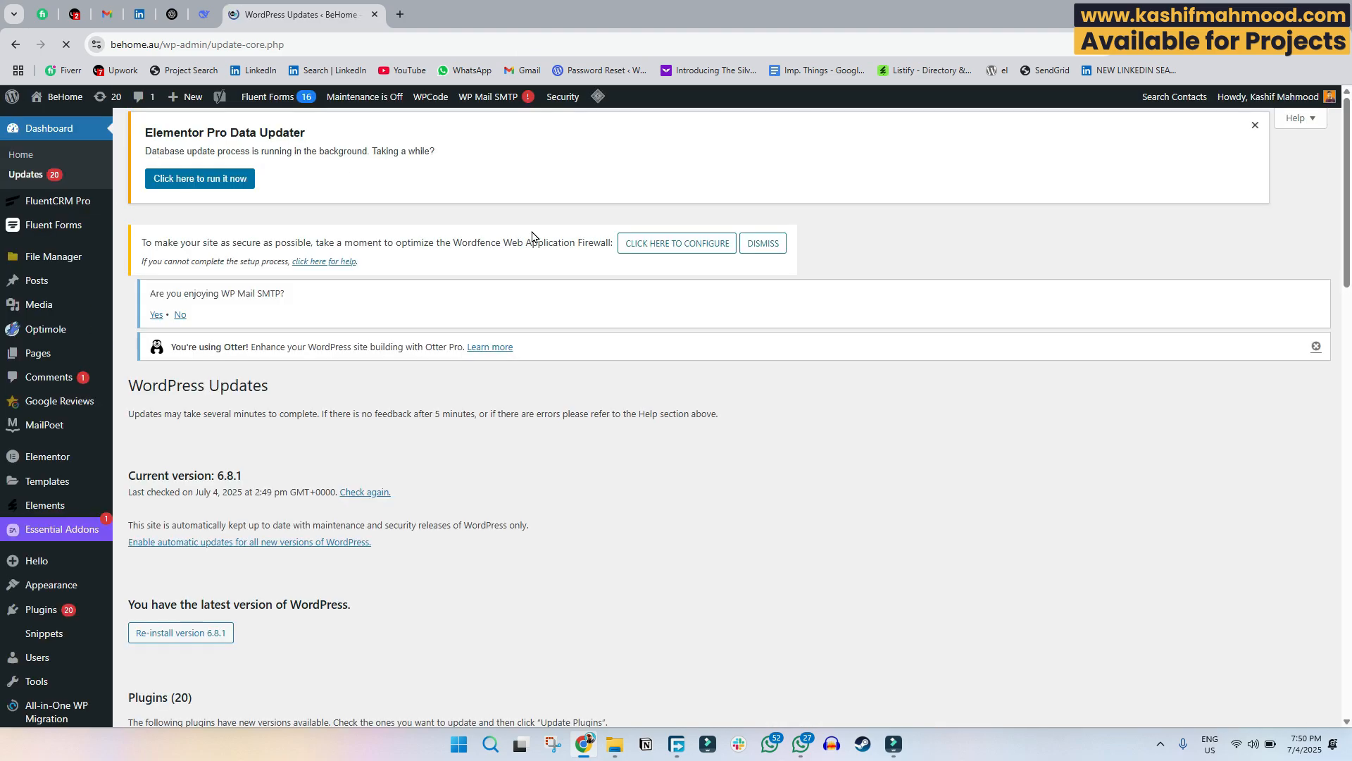
pyautogui.scroll(-10, 356, 372)
pyautogui.scroll(-2, 355, 371)
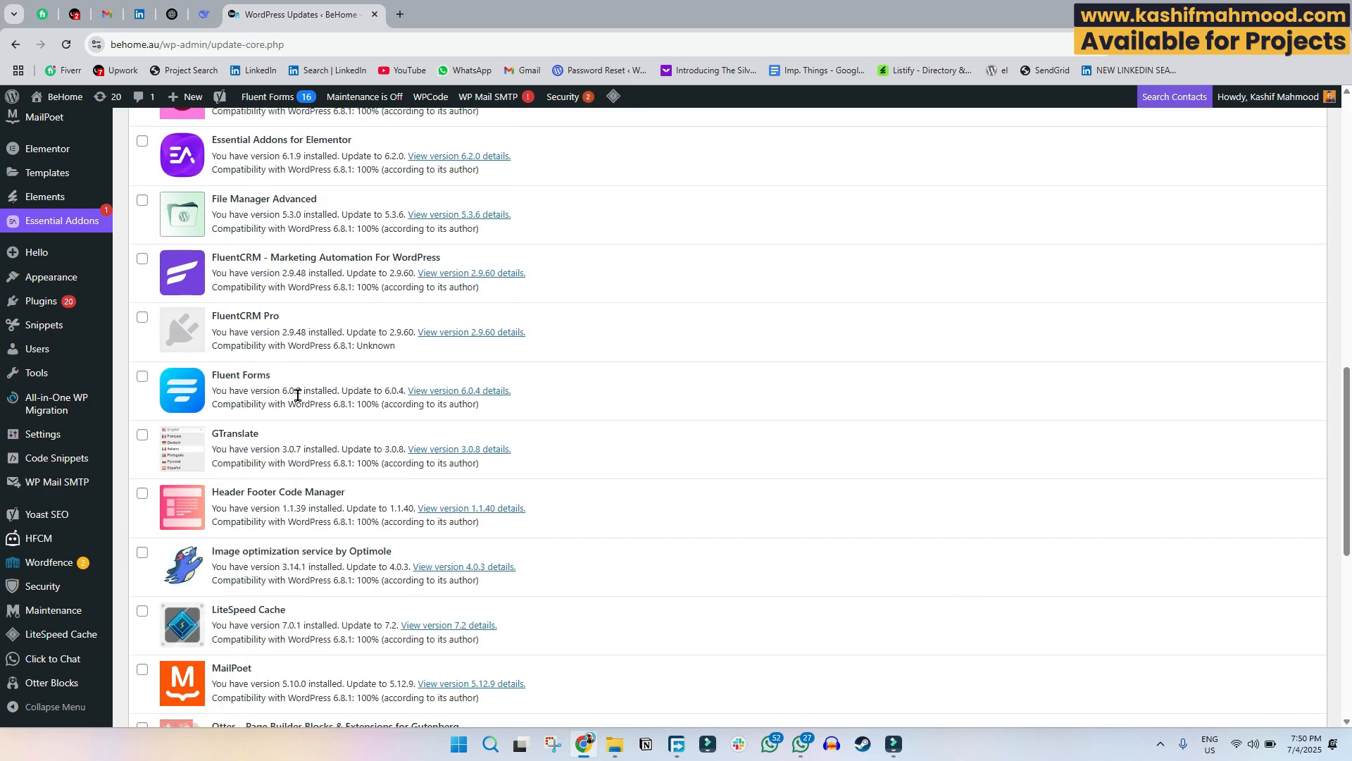
pyautogui.moveTo(34, 305)
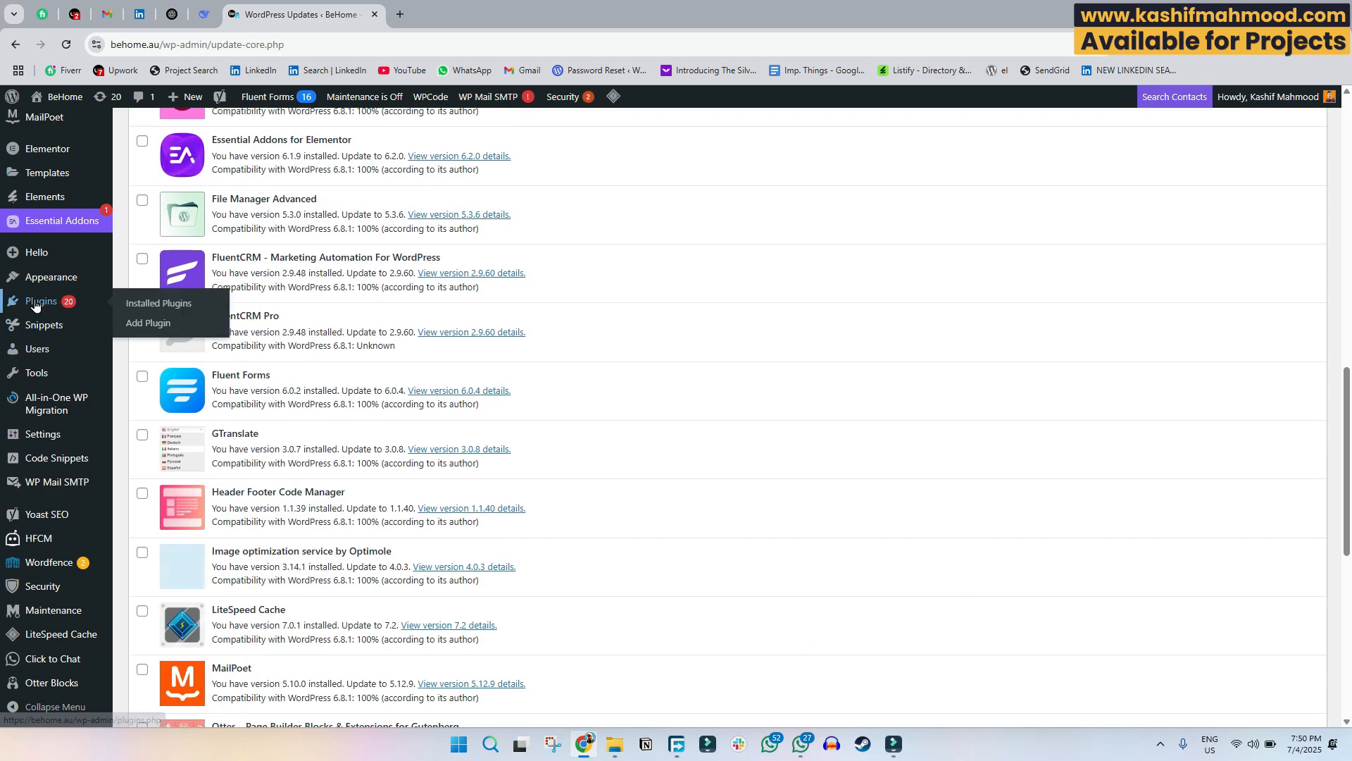
pyautogui.click(165, 306)
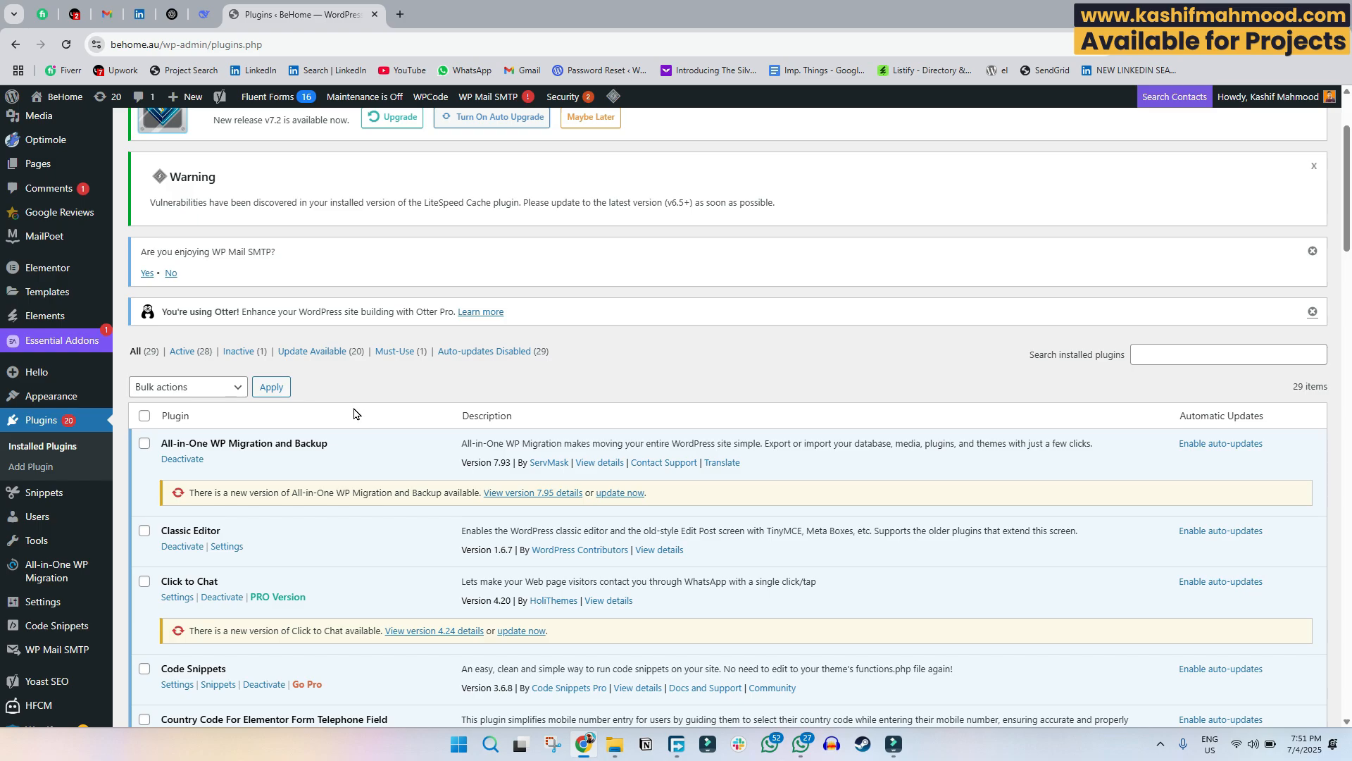
# - Search for "rollback plugin" among the available plugins in a separate browser tab, then install and activate WP Rollback
pyautogui.click(39, 471)
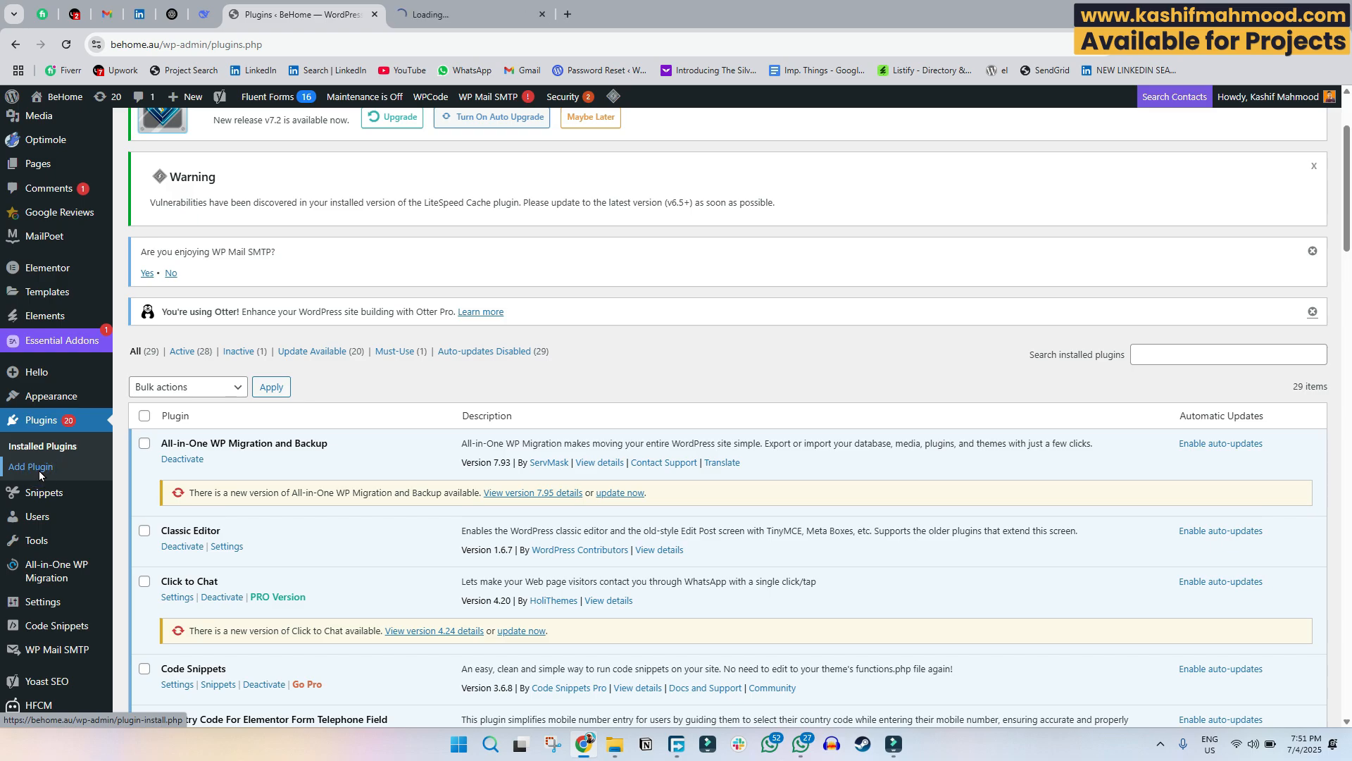
pyautogui.click(457, 14)
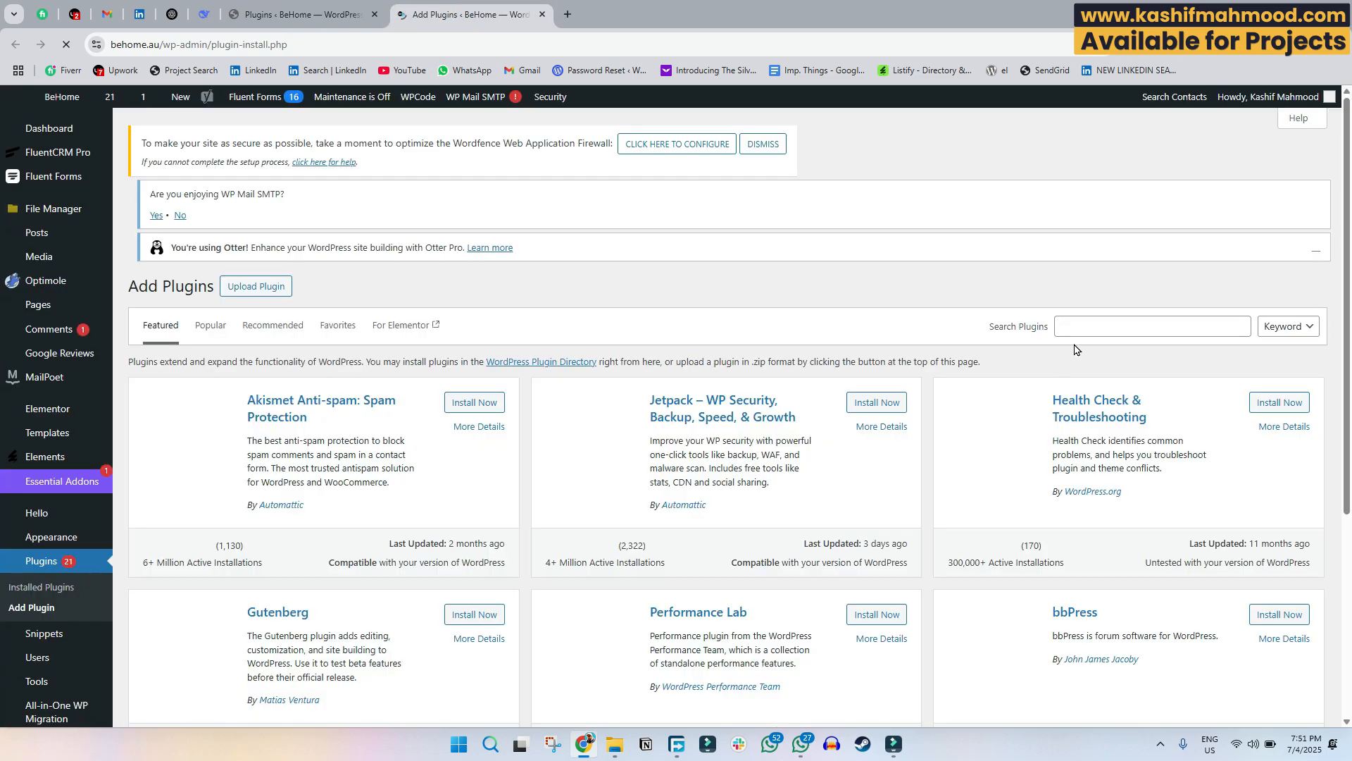
pyautogui.click(1099, 326)
pyautogui.write('rollback plugi')
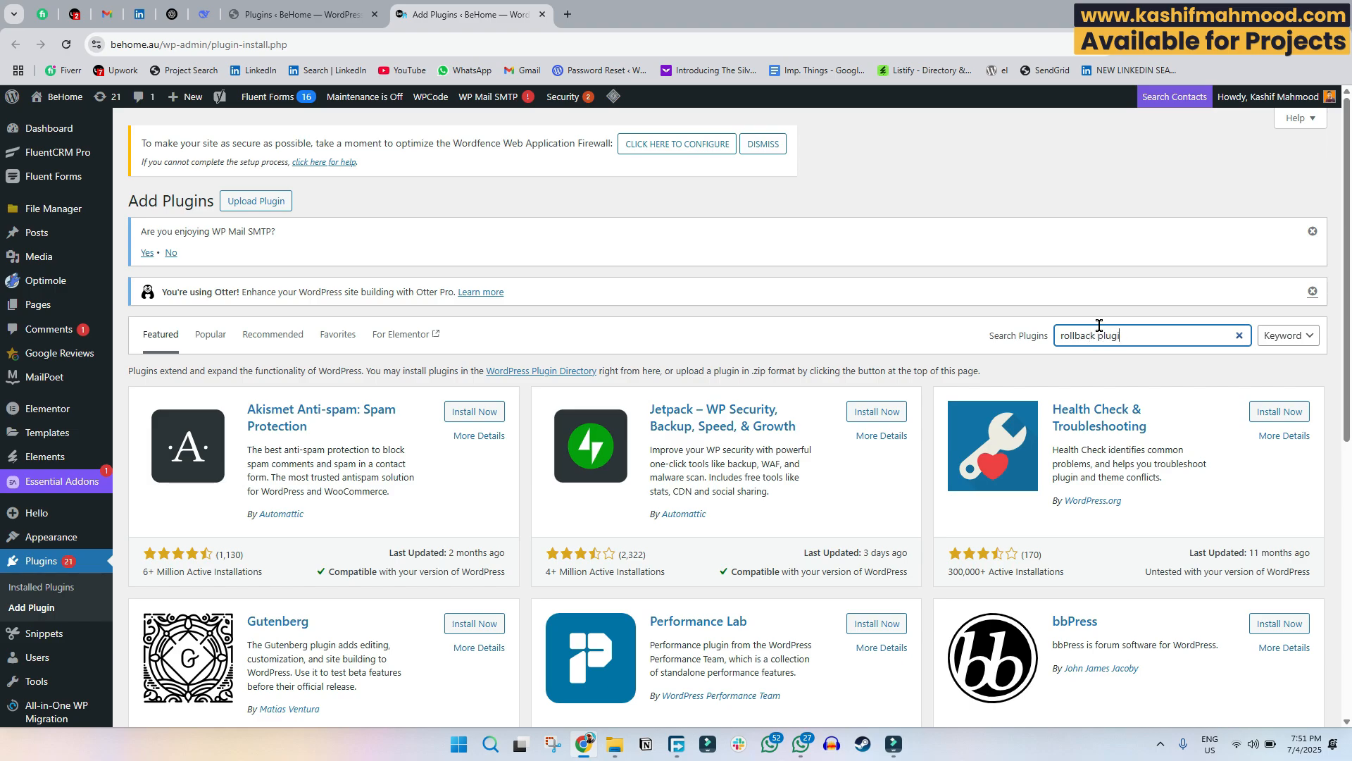
pyautogui.write('n')
pyautogui.click(486, 417)
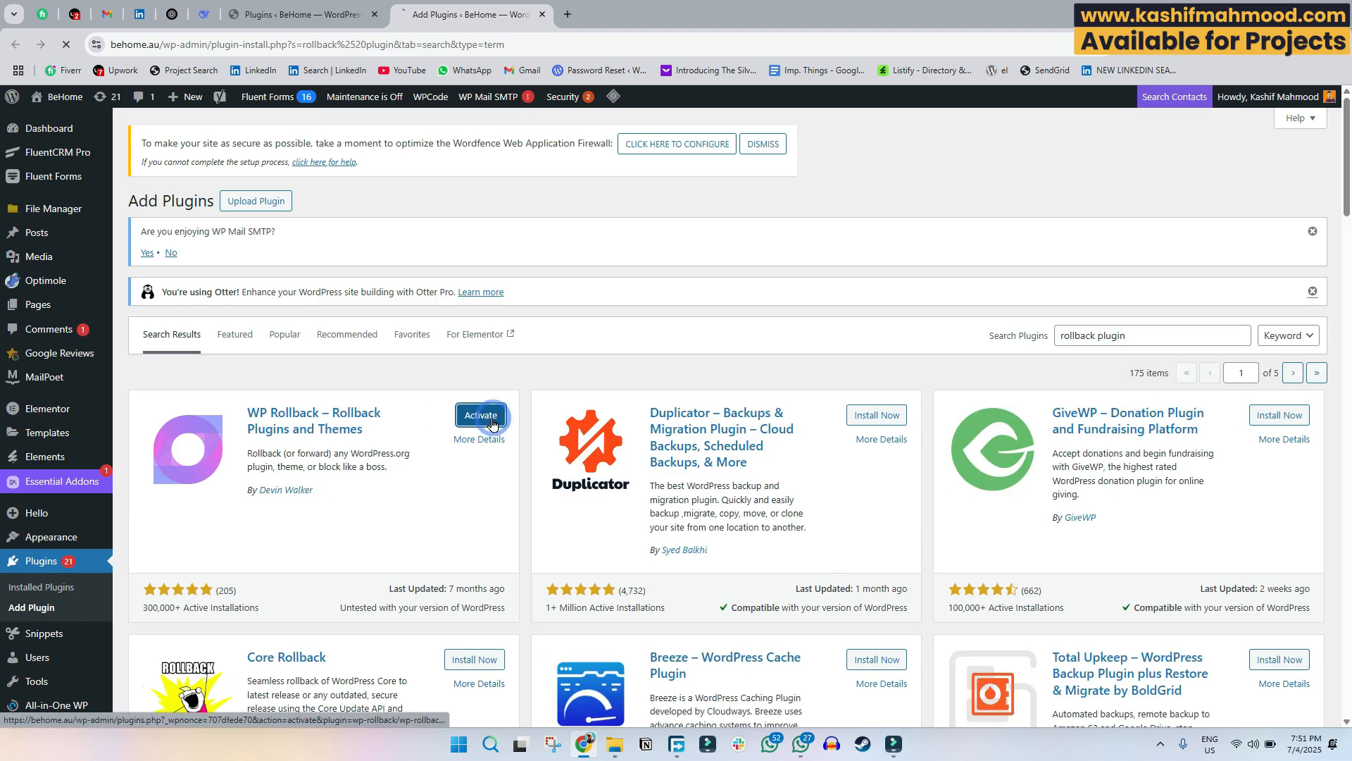
# - Check the installed version of All-in-One WP Migration and Backup and look through the plugin list in the other tab
pyautogui.click(331, 14)
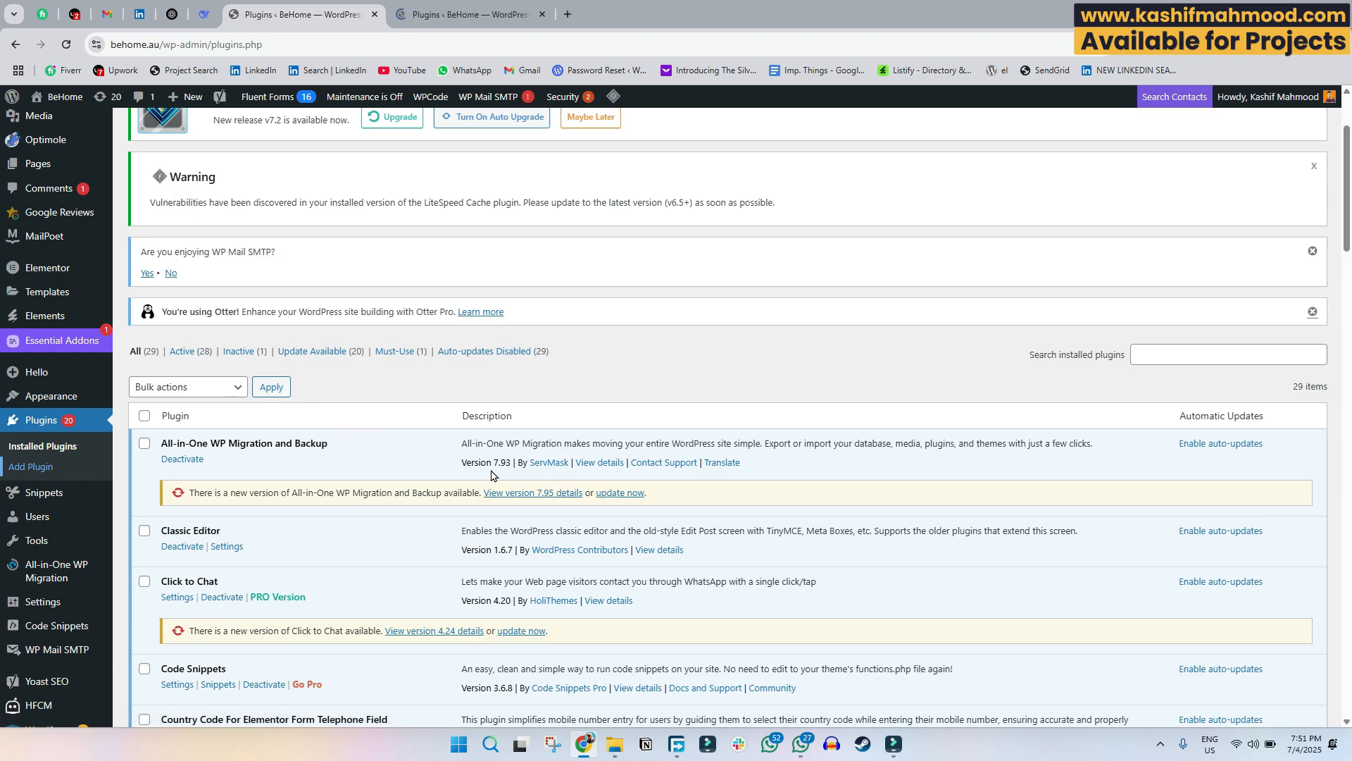
pyautogui.scroll(-1, 491, 475)
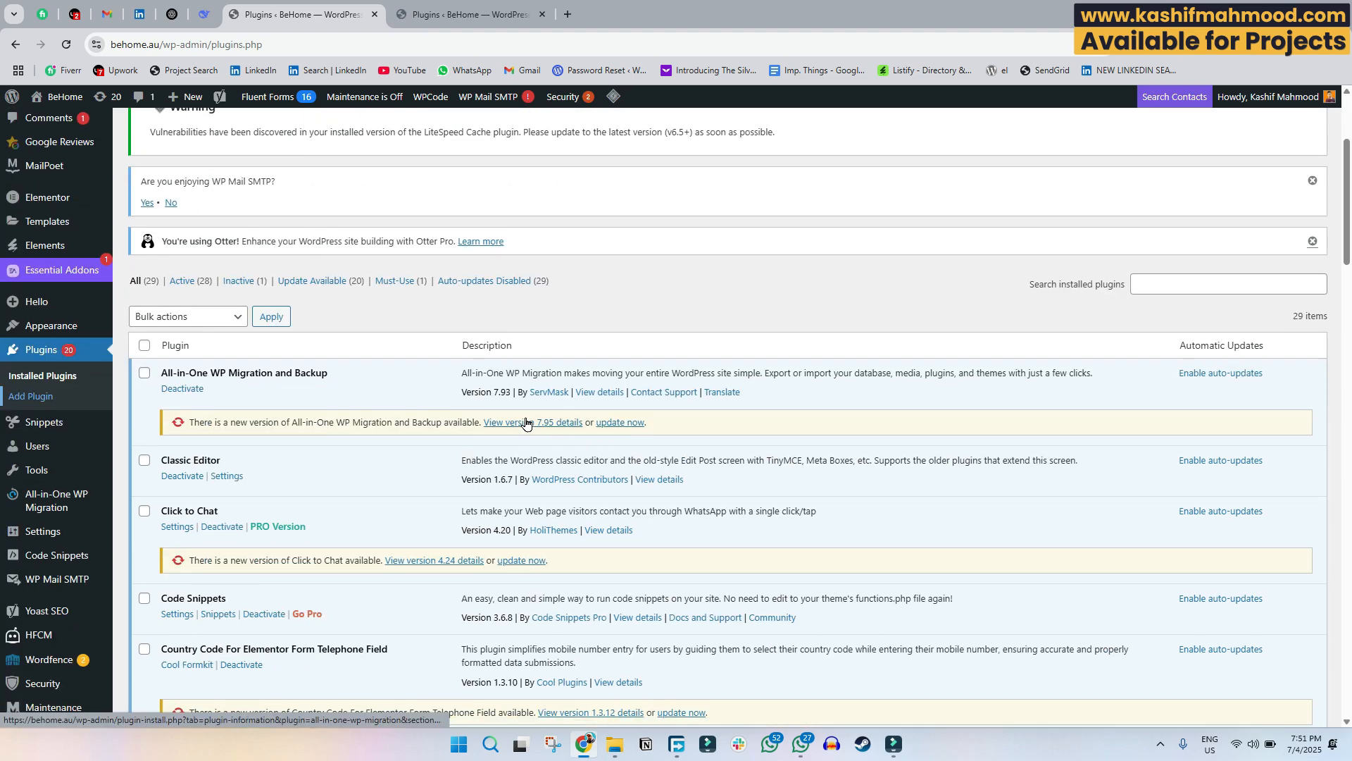
pyautogui.moveTo(511, 392); pyautogui.dragTo(462, 398)
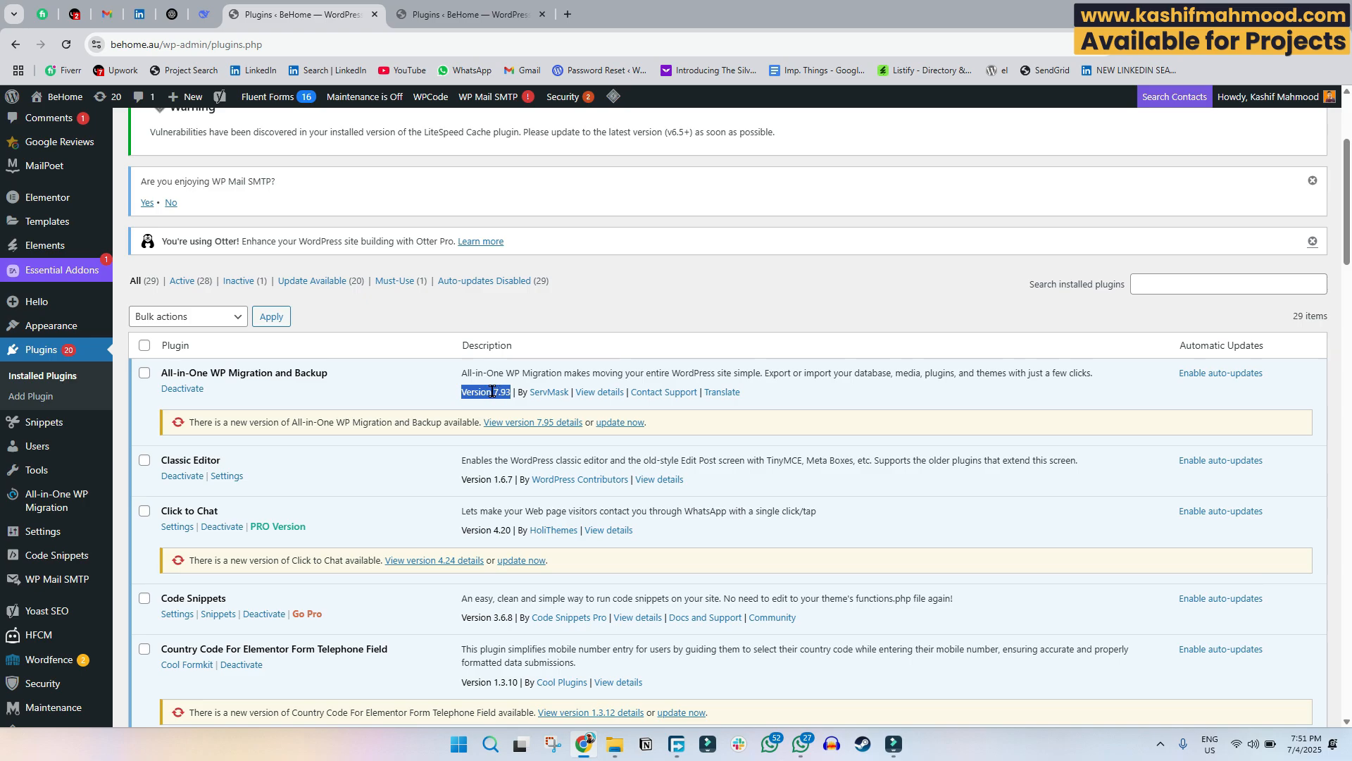
pyautogui.click(495, 6)
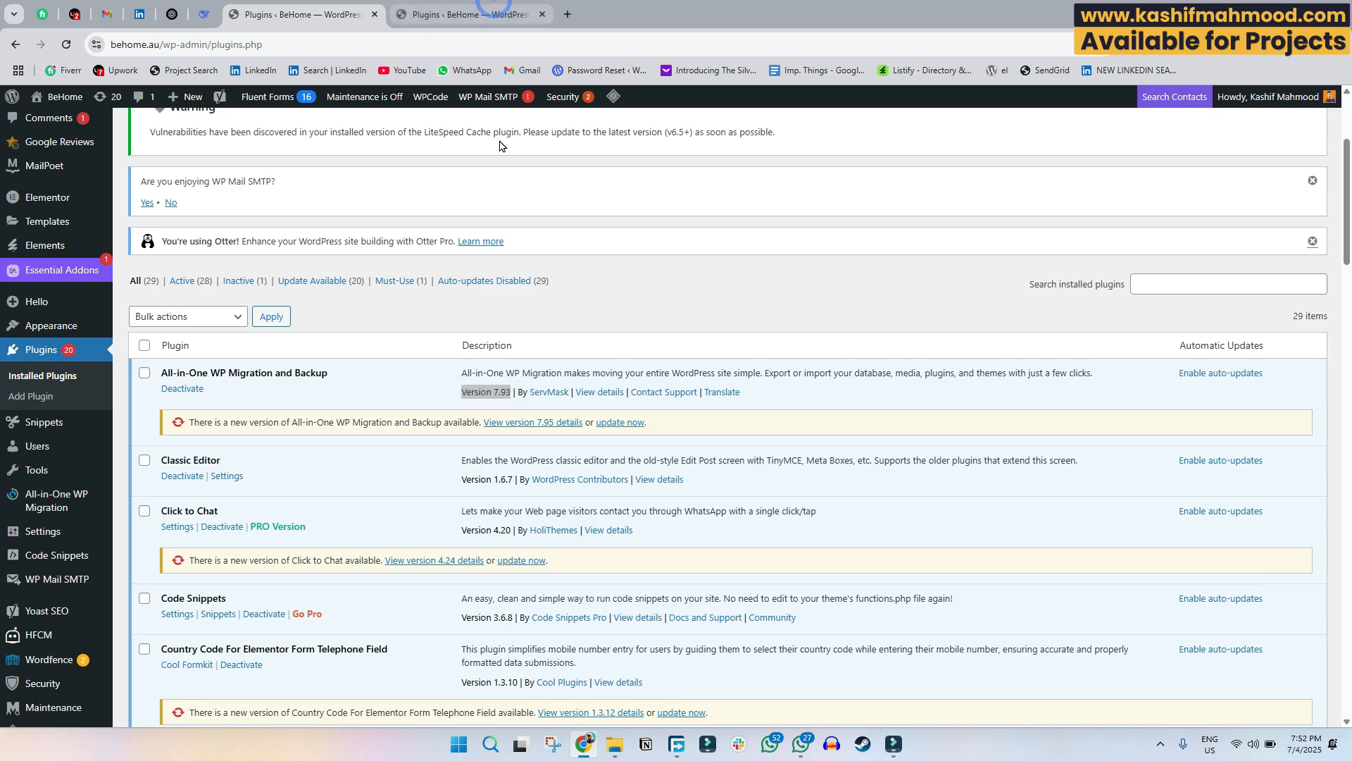
pyautogui.scroll(-4, 338, 383)
pyautogui.scroll(-3, 336, 383)
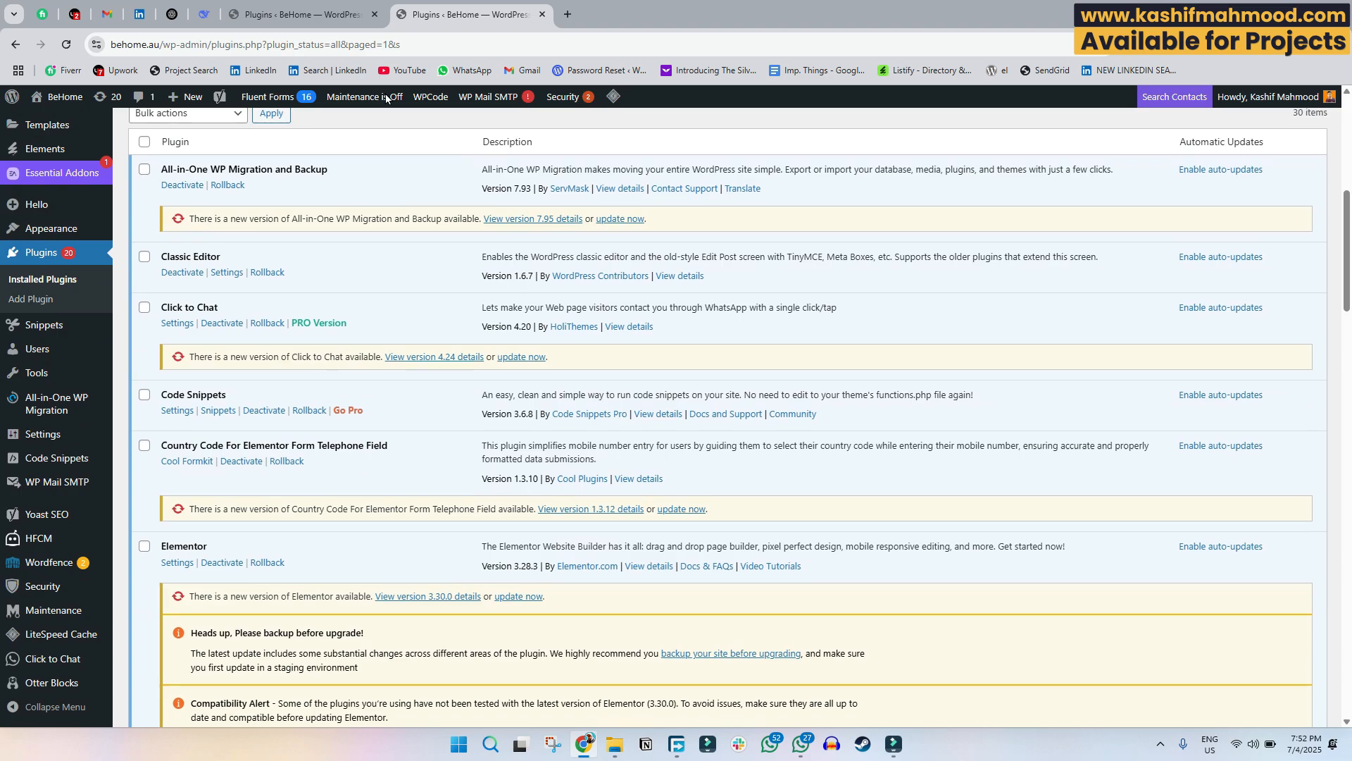
# - Close the outdated Plugins tab, reload the remaining plugin list and check the rollback option for All-in-One WP Migration and Backup
pyautogui.click(374, 14)
pyautogui.click(66, 46)
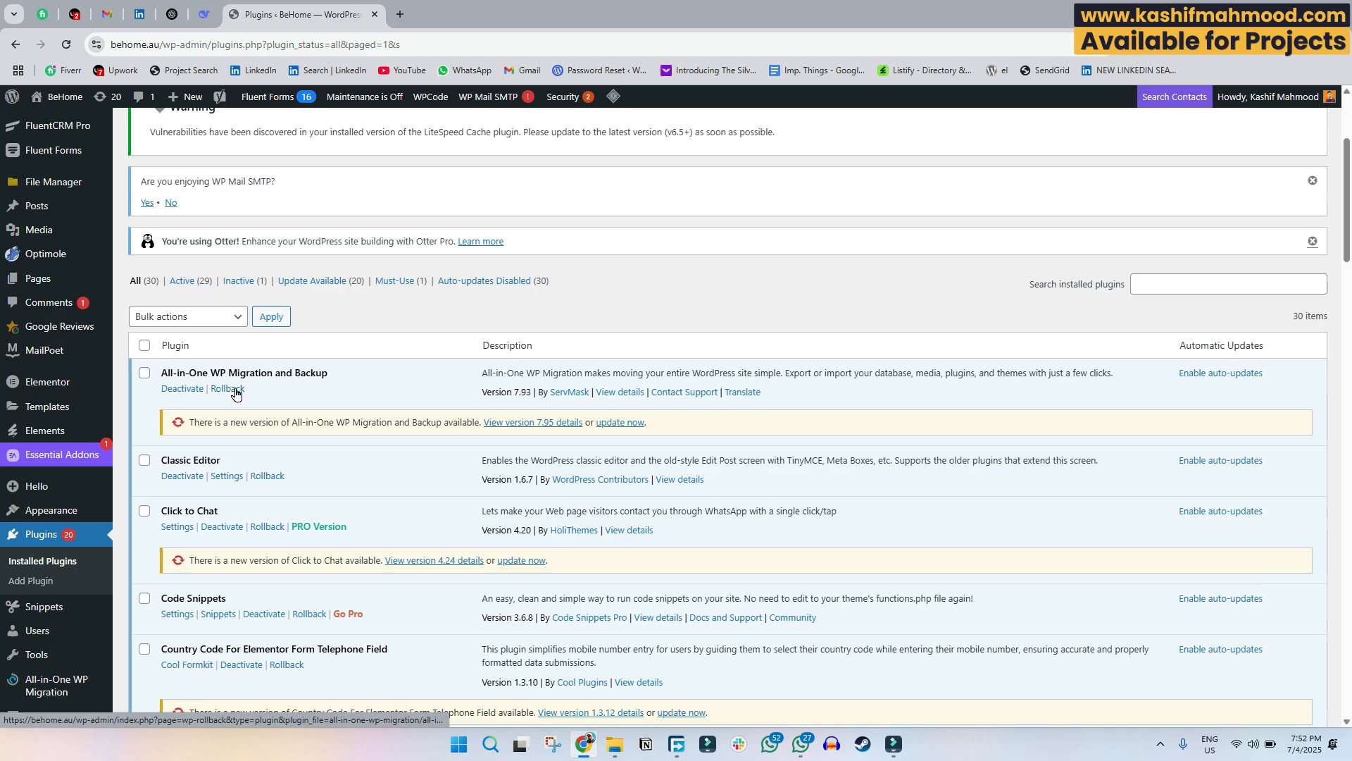
pyautogui.scroll(-2, 236, 395)
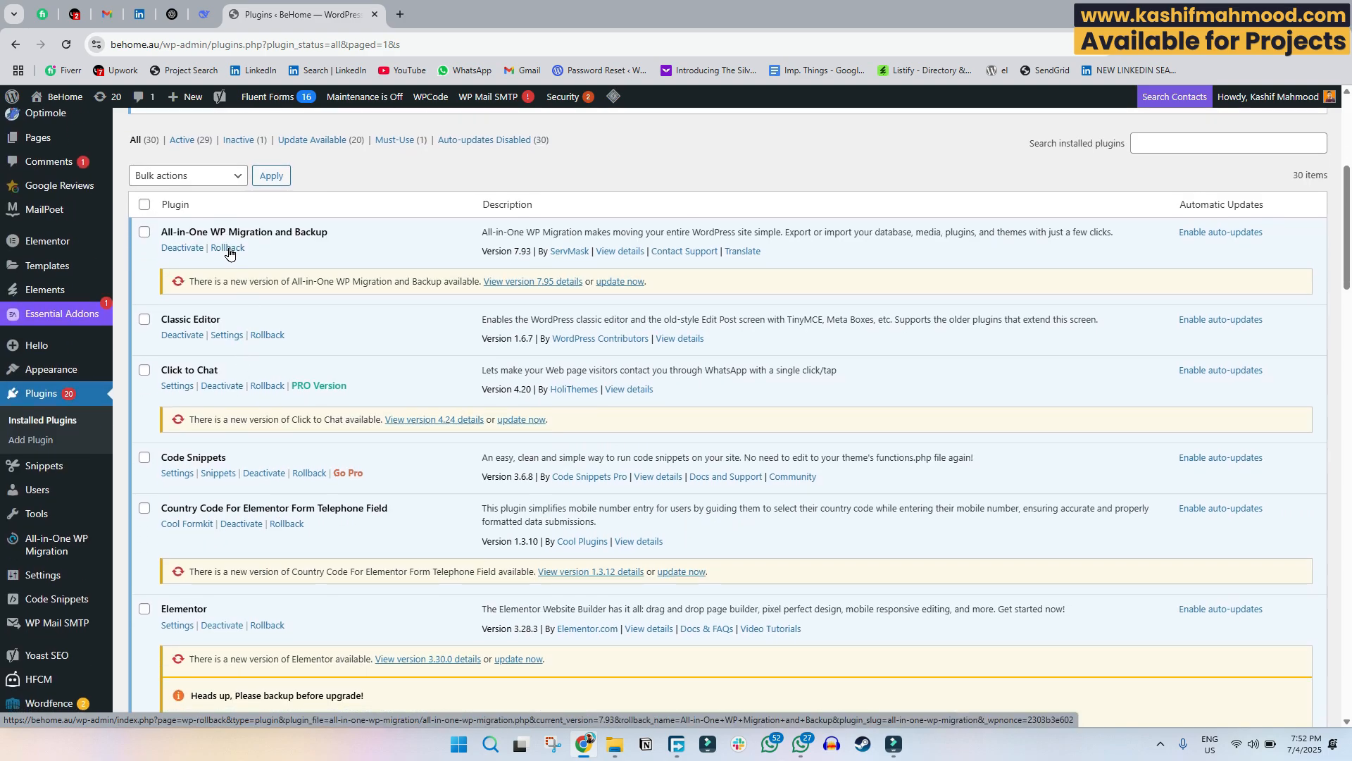
pyautogui.doubleClick(531, 250)
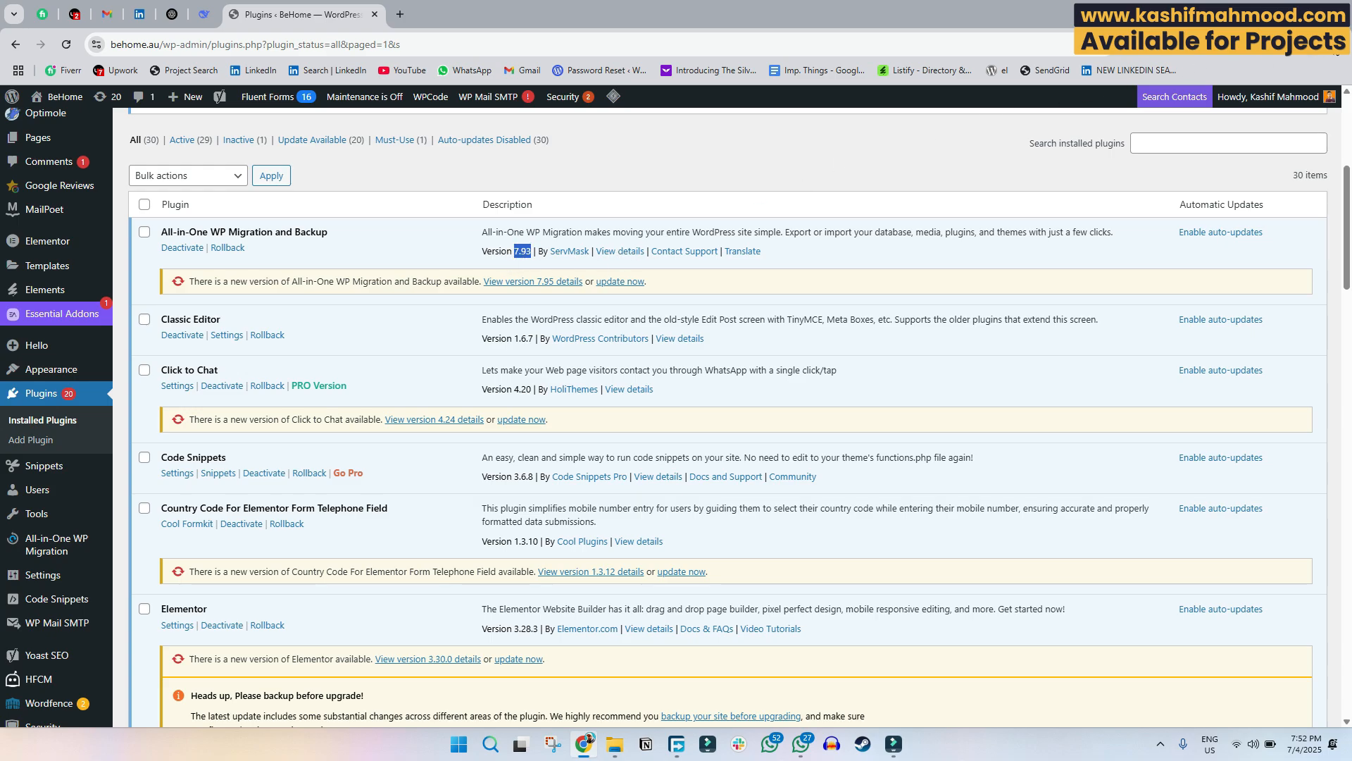
# - Enlarge the browser's page zoom to 125%
pyautogui.click(1337, 44)
pyautogui.click(1297, 327)
pyautogui.click(1297, 326)
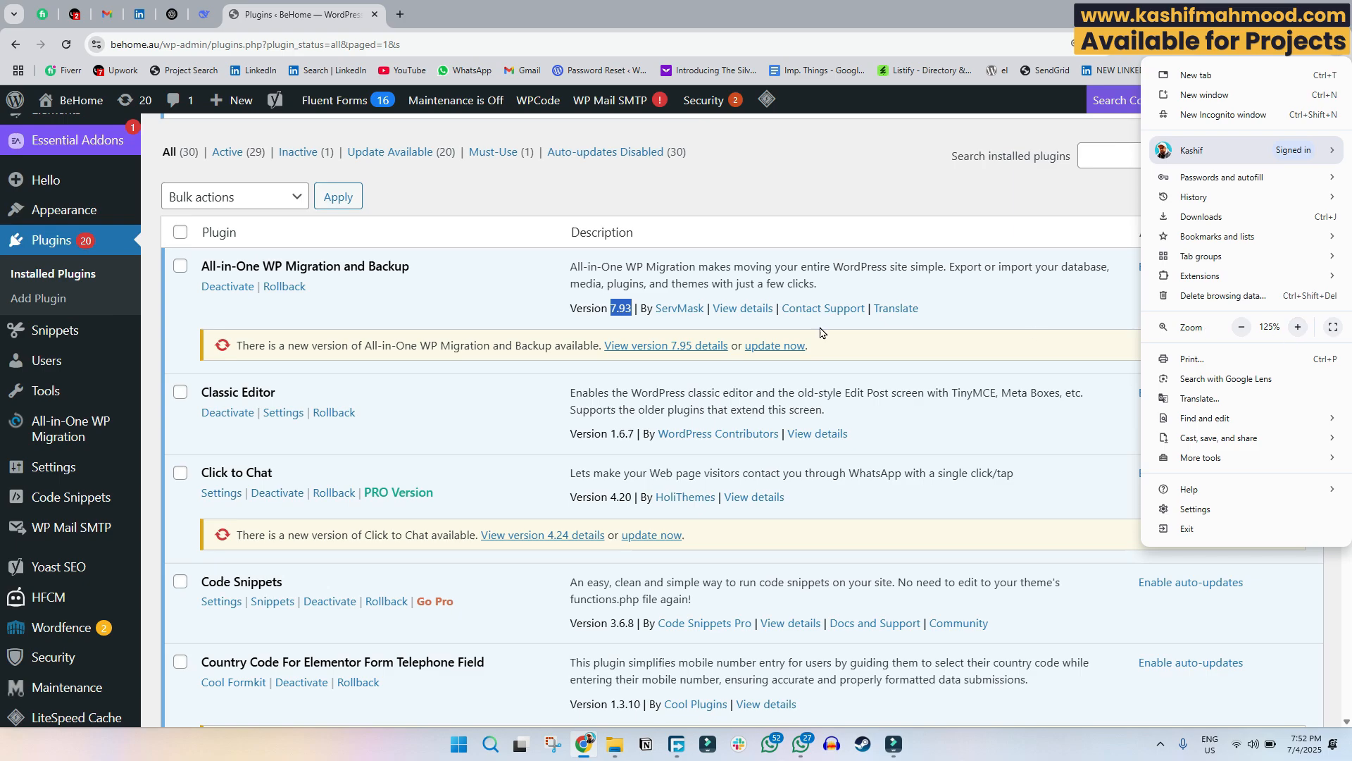
pyautogui.click(502, 219)
# - Update All-in-One WP Migration and Backup to version 7.95 and Click to Chat to version 4.24, one plugin at a time
pyautogui.click(776, 346)
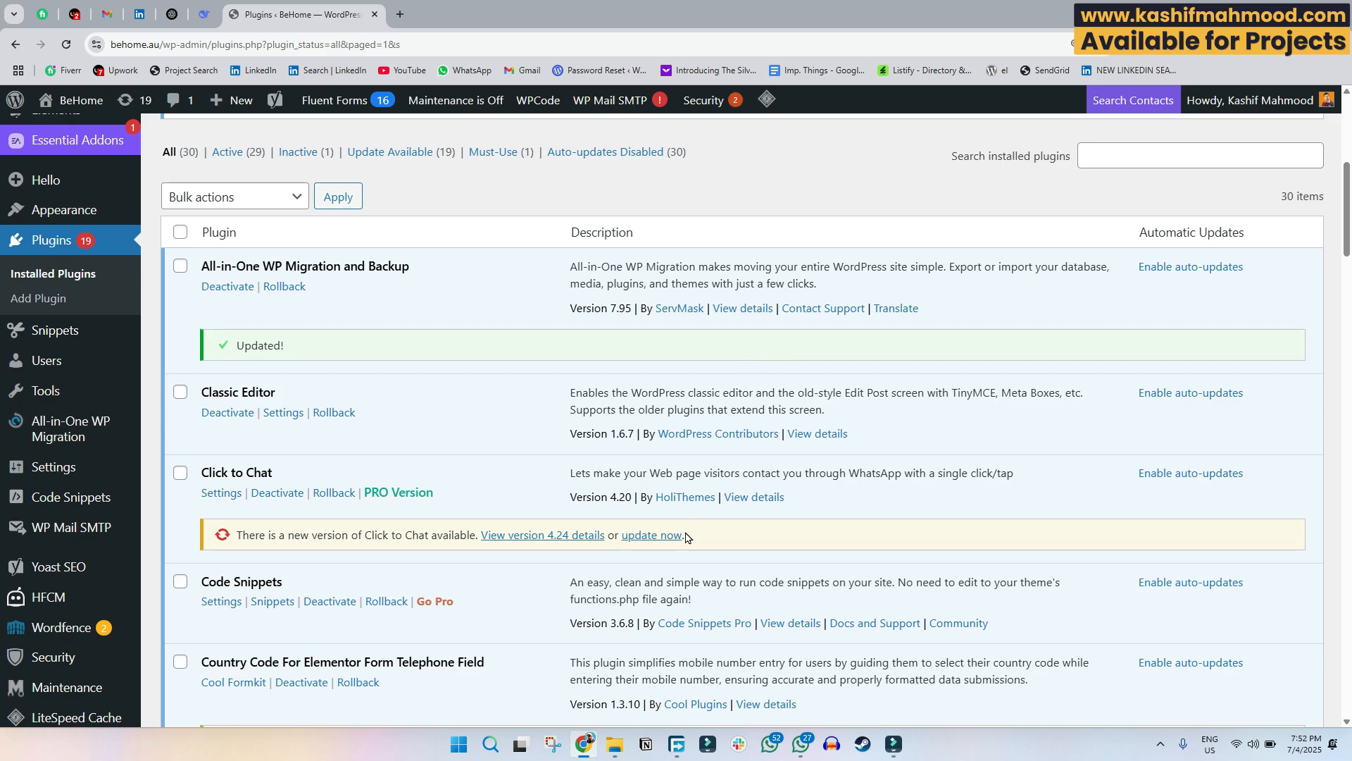
pyautogui.click(662, 535)
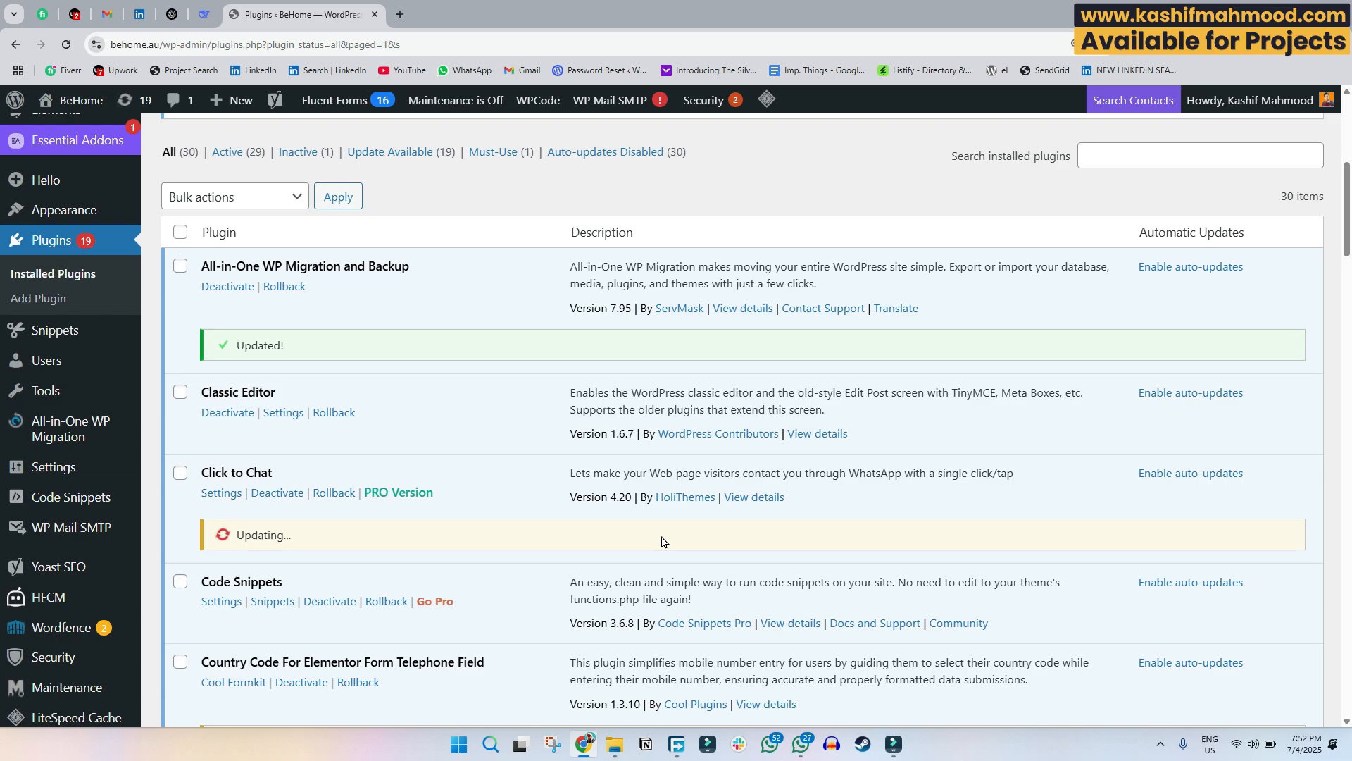
pyautogui.scroll(-3, 662, 541)
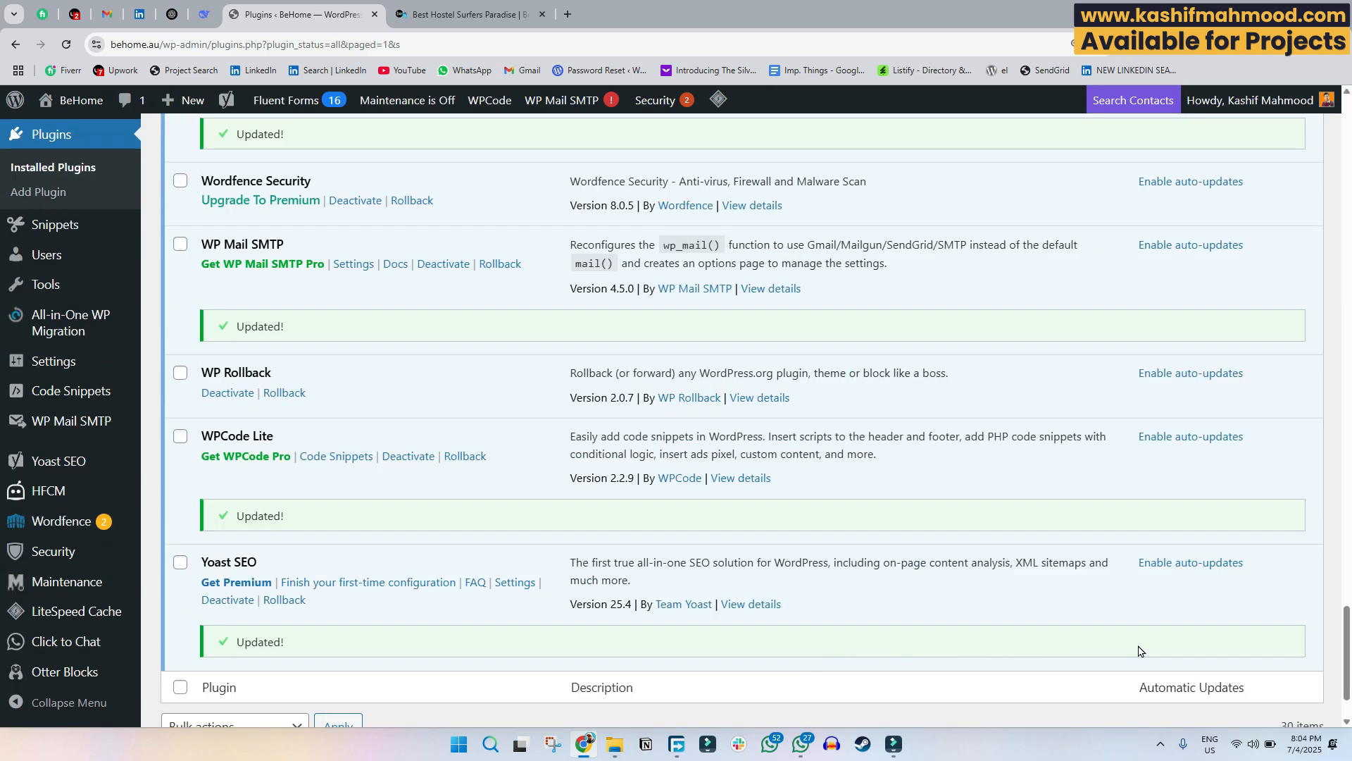
# - Check the update status of every plugin in the installed list and return to the WordPress Updates page
pyautogui.scroll(20, 1317, 521)
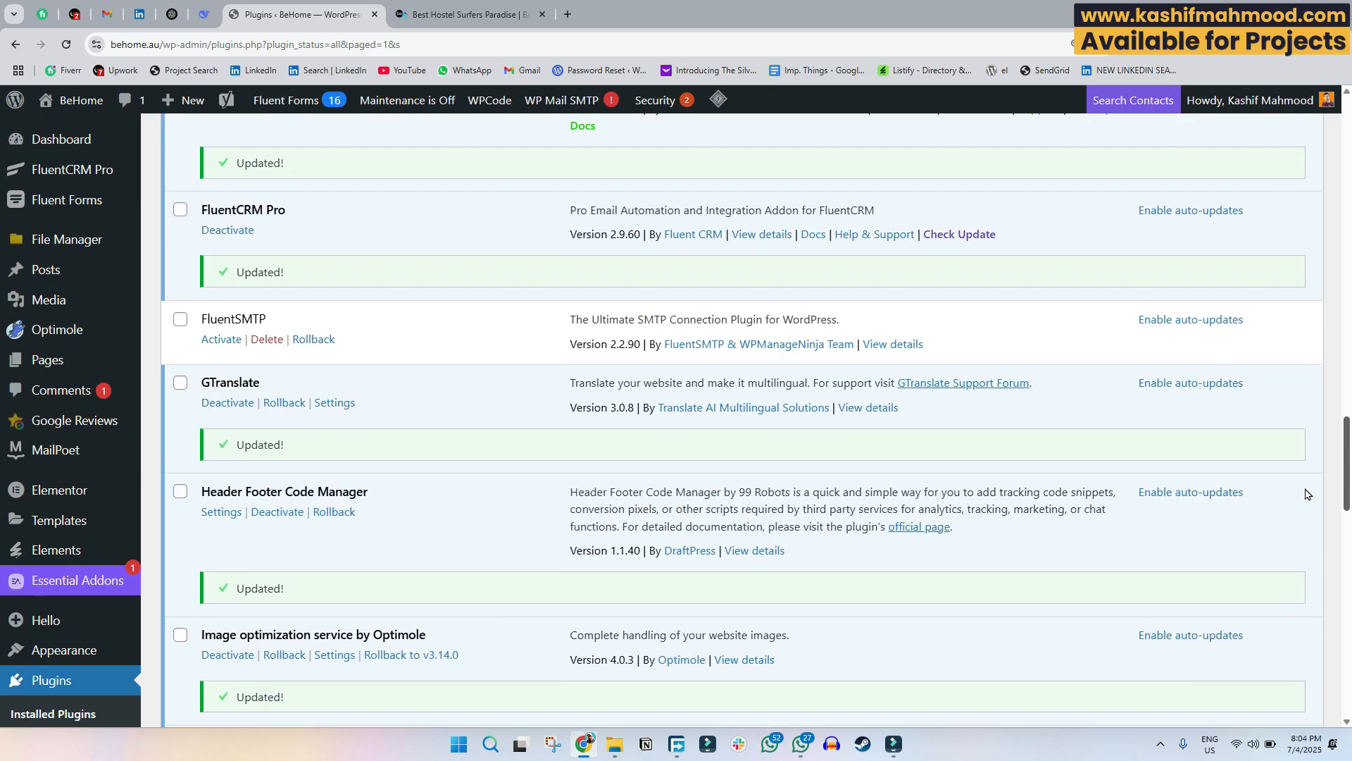
pyautogui.scroll(12, 1301, 362)
pyautogui.scroll(-20, 1301, 362)
pyautogui.scroll(-5, 36, 187)
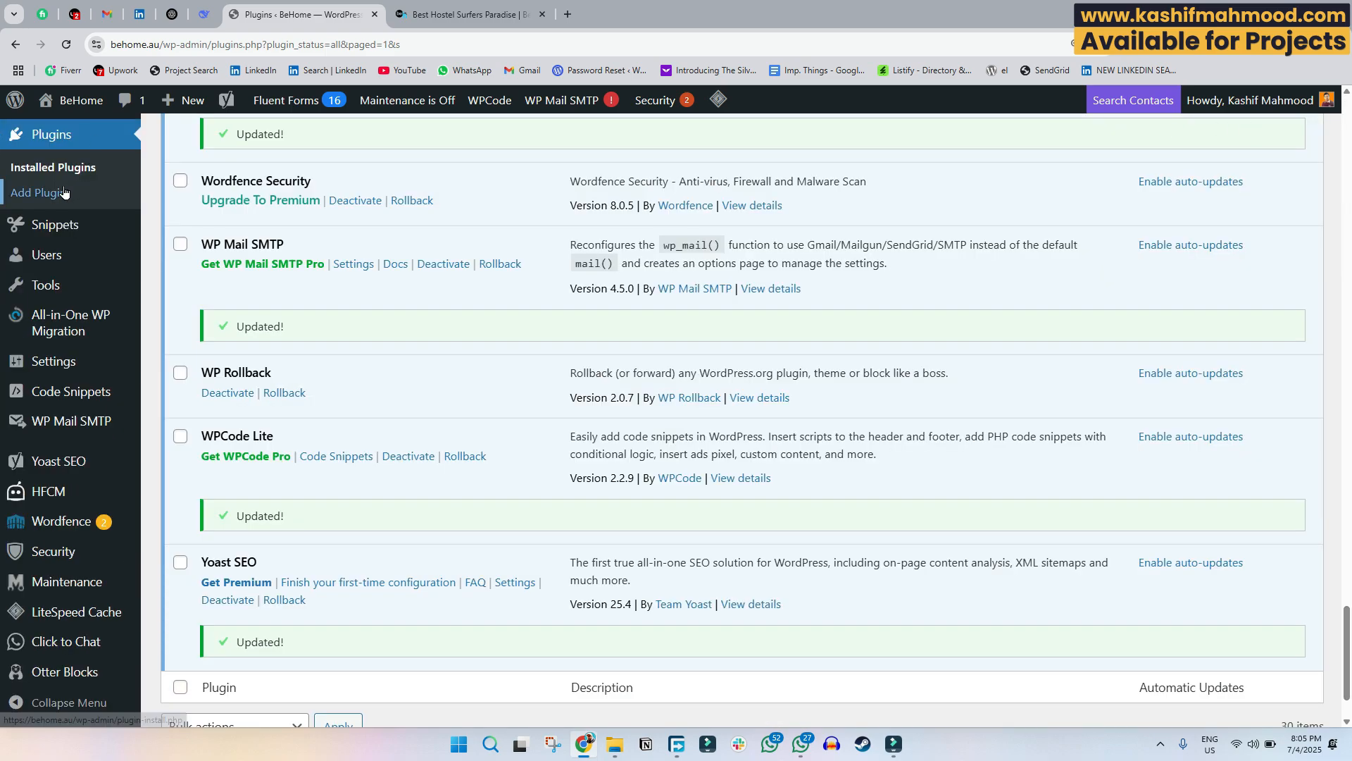
pyautogui.scroll(5, 63, 190)
pyautogui.scroll(10, 63, 190)
pyautogui.moveTo(106, 139)
pyautogui.click(169, 169)
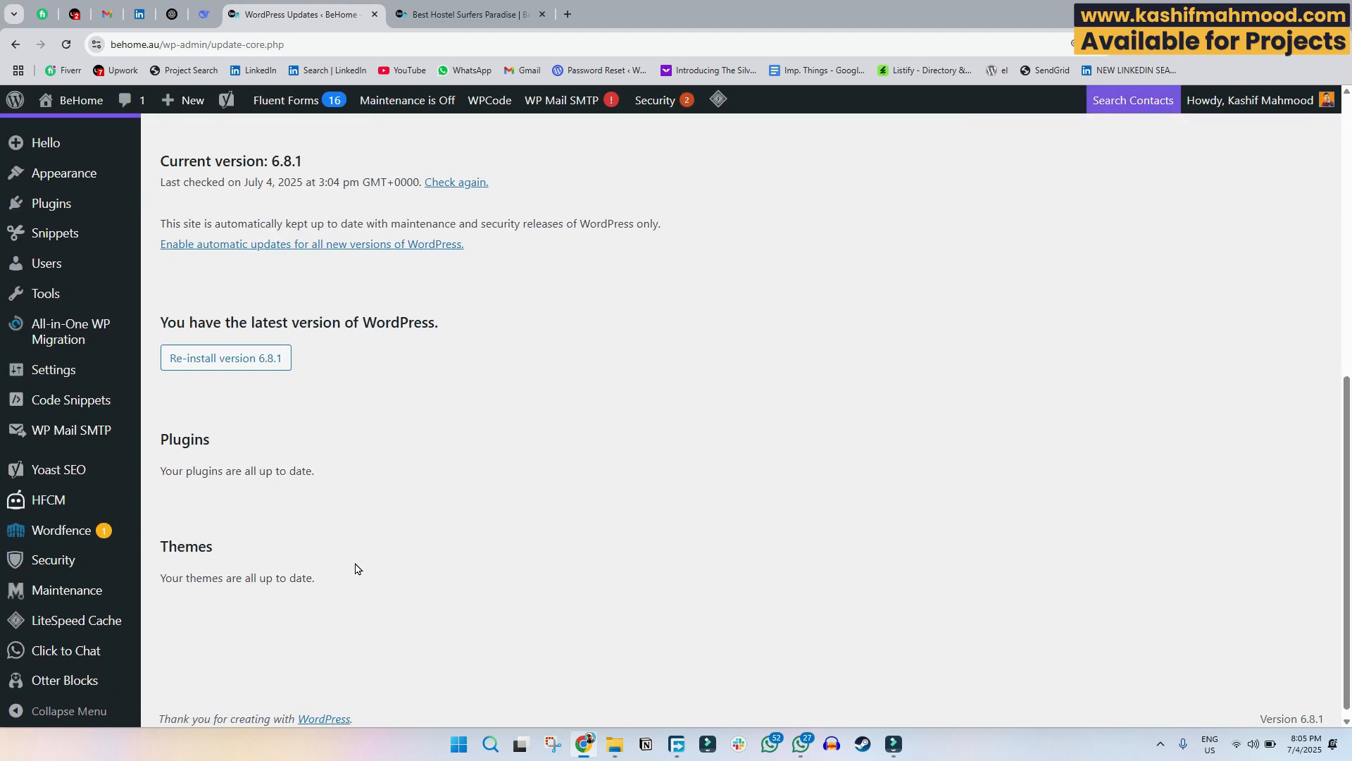
# - Run the pending Elementor Pro database update from its data updater notice and check its status message
pyautogui.scroll(8, 356, 569)
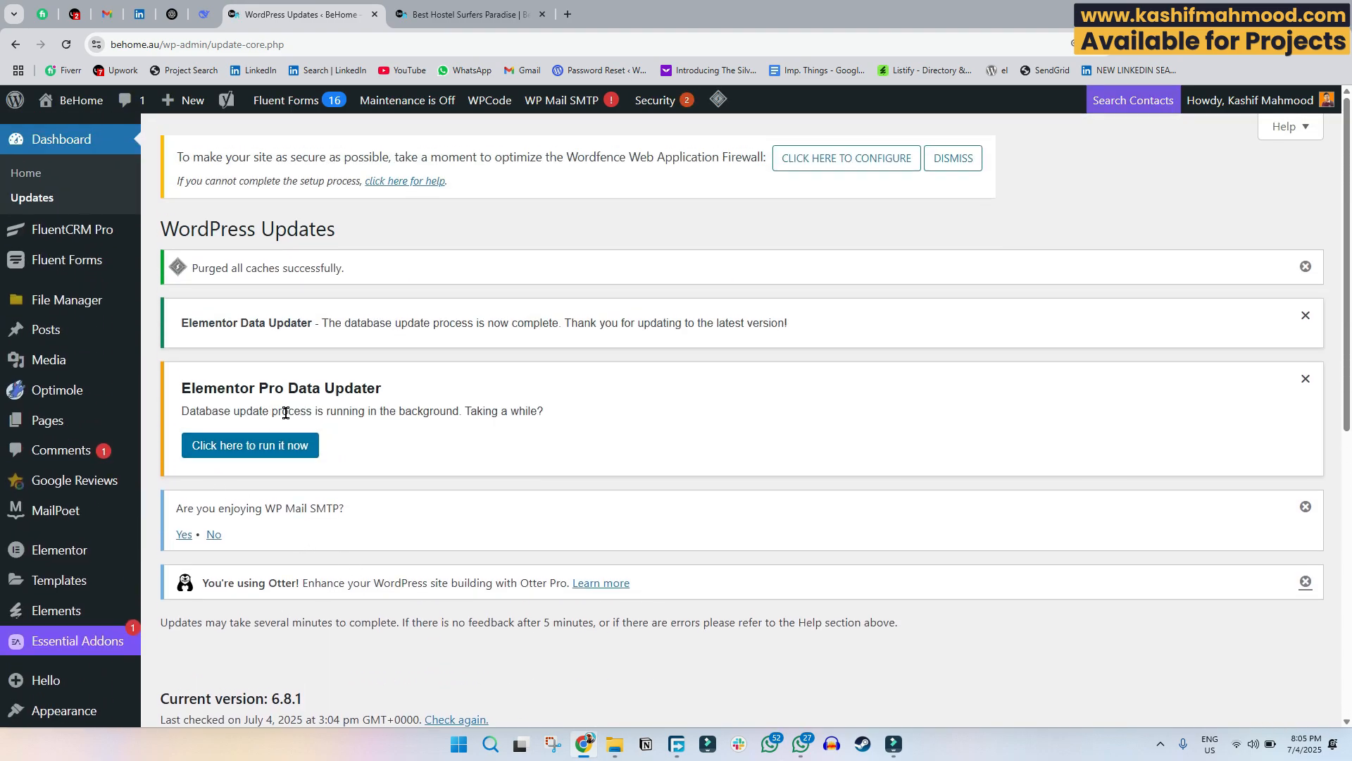
pyautogui.click(244, 455)
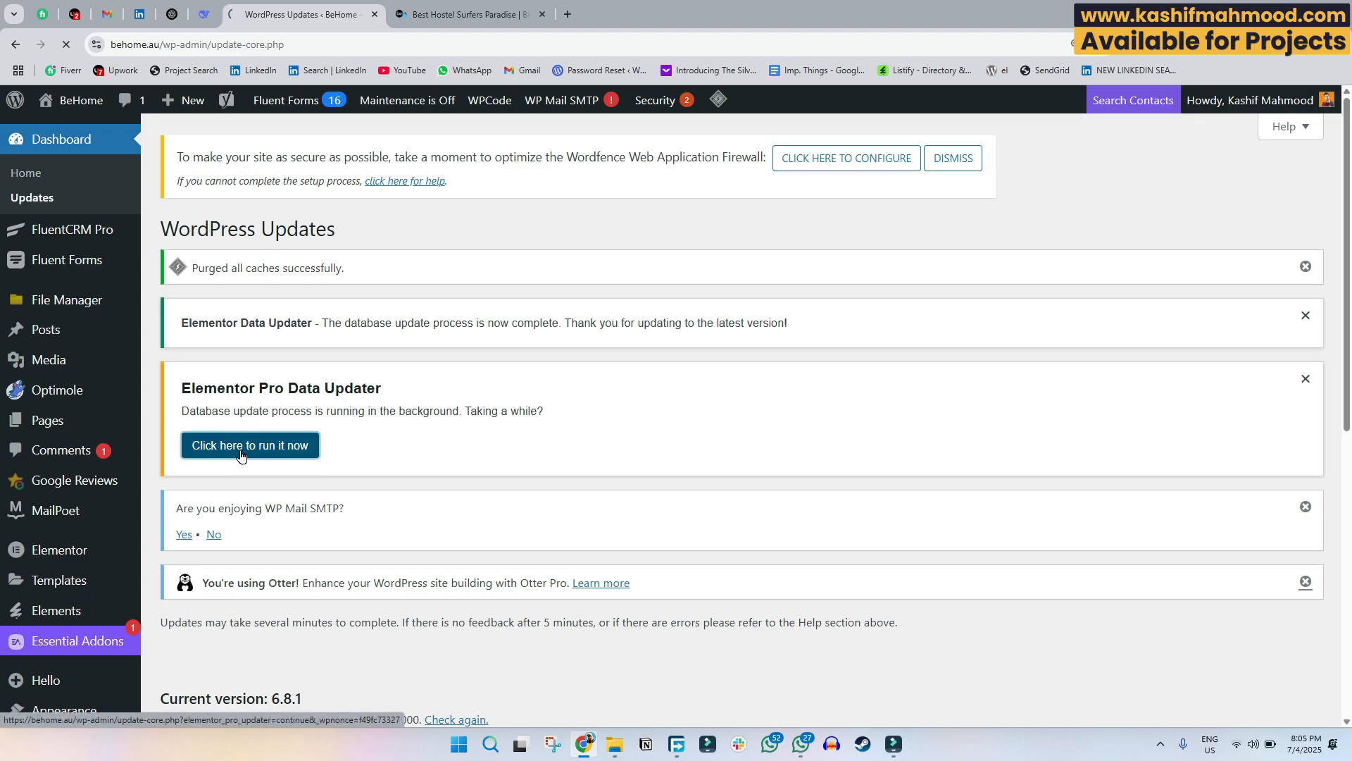
pyautogui.moveTo(343, 323); pyautogui.dragTo(852, 330)
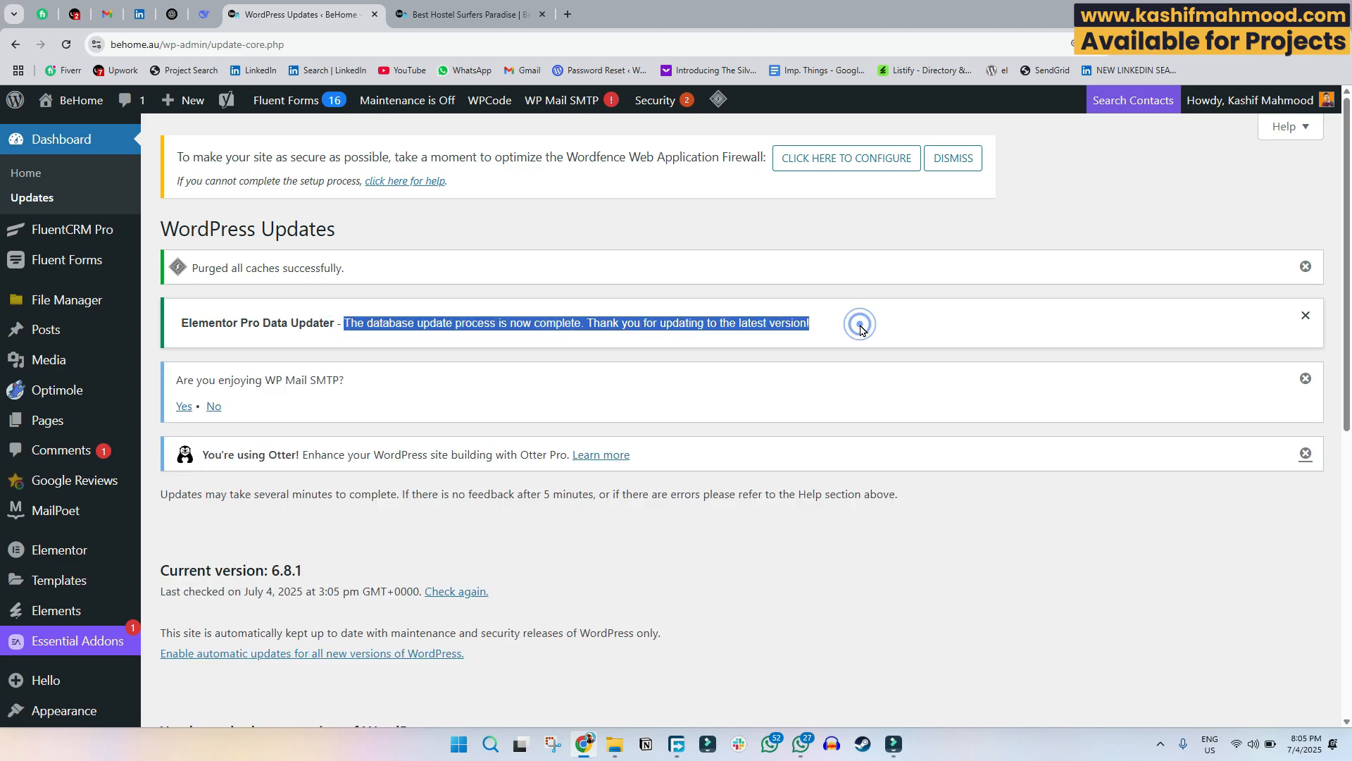
pyautogui.click(862, 329)
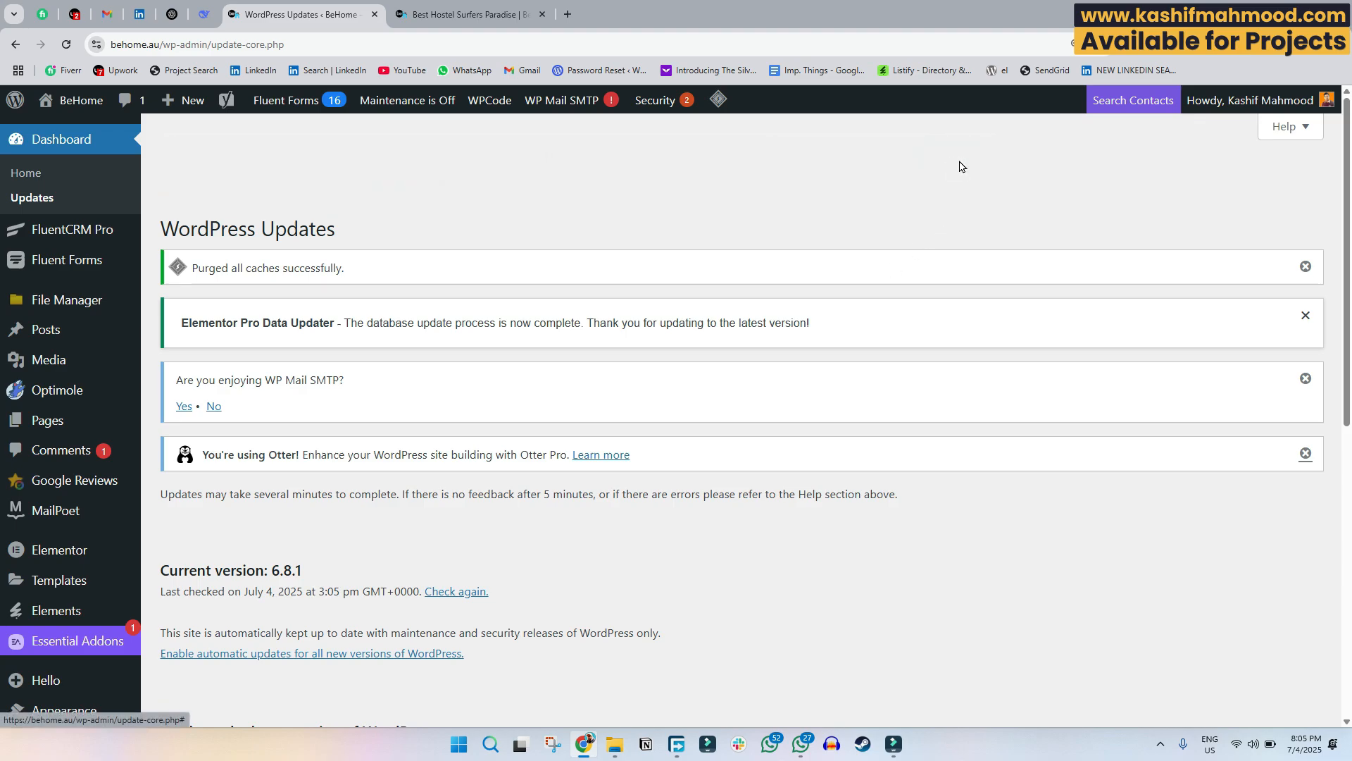
# - Dismiss the remaining admin notices and check the core, plugin and theme status on the WordPress Updates page
pyautogui.click(1293, 174)
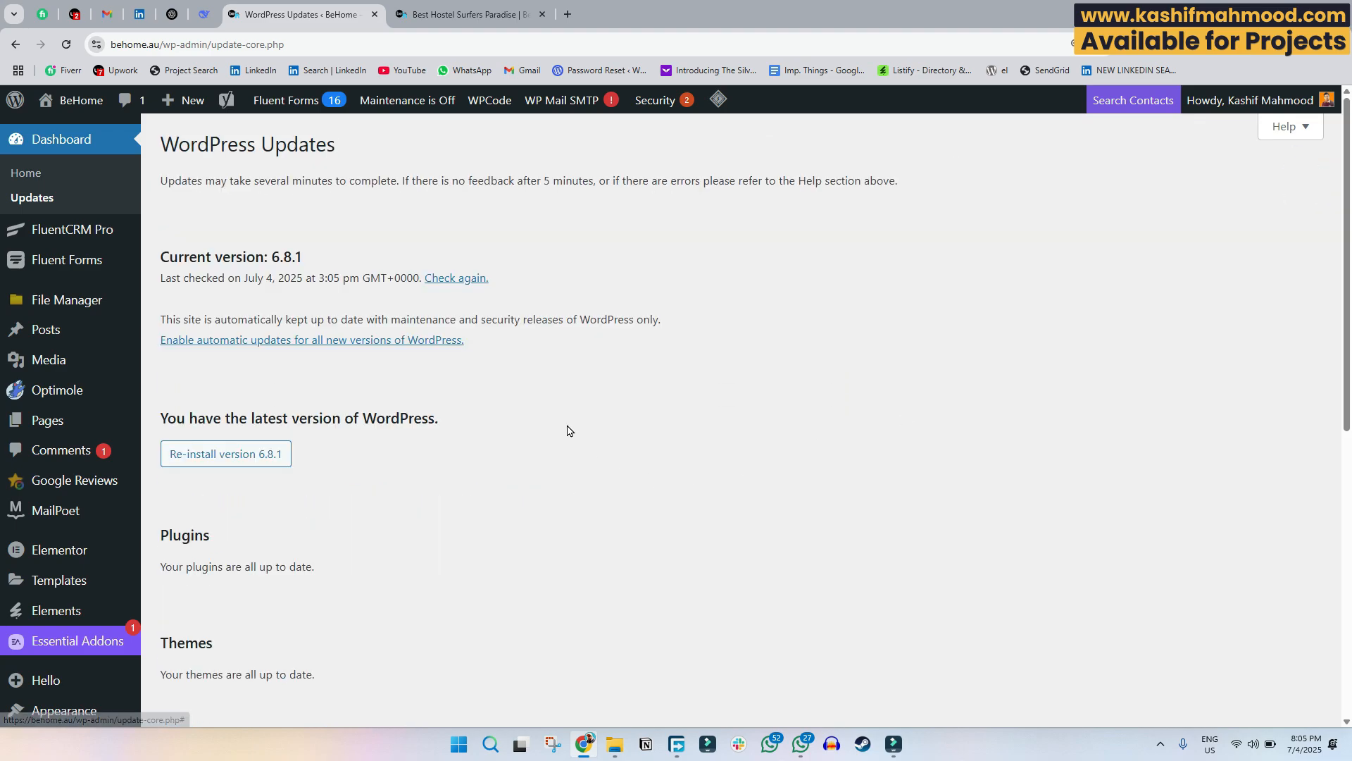
pyautogui.scroll(-6, 557, 430)
pyautogui.scroll(4, 535, 425)
pyautogui.scroll(1, 528, 425)
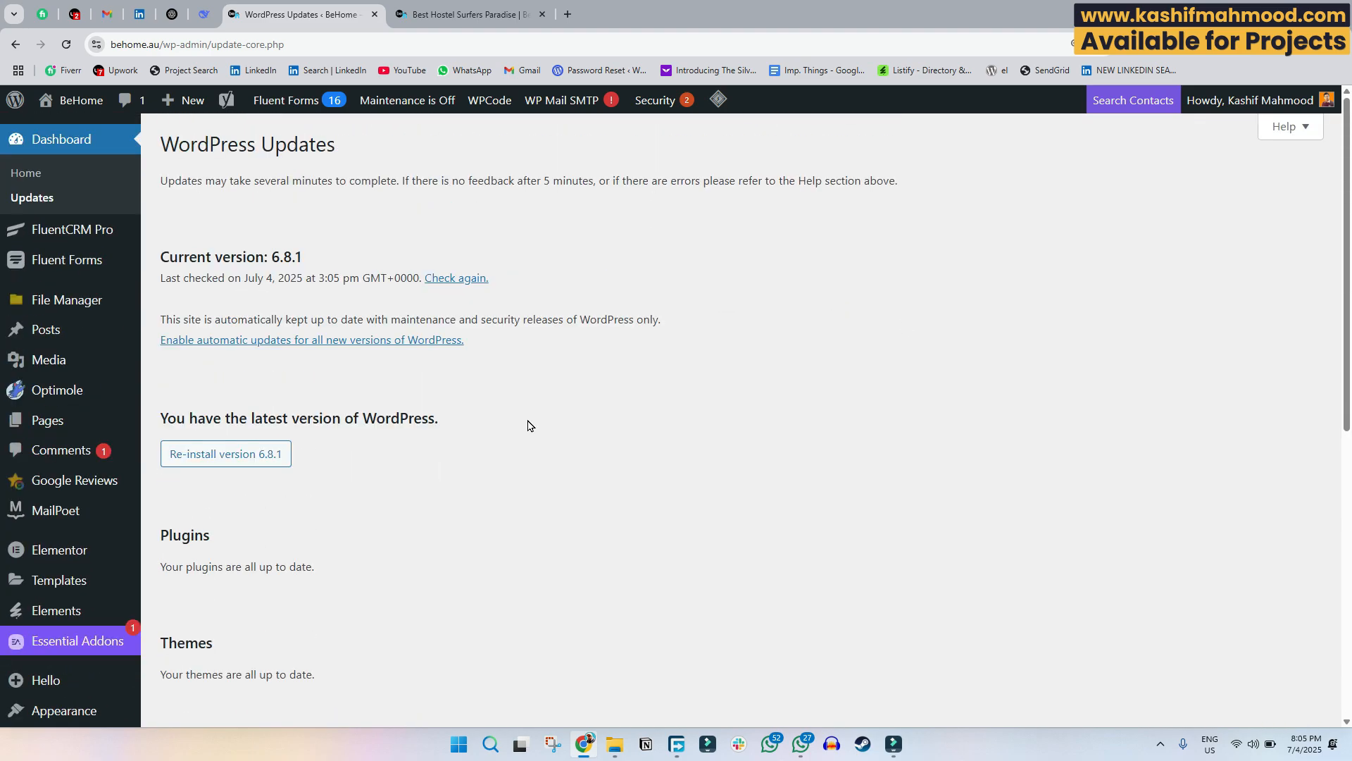
# - Reload the live BeHome home page and examine its whole length for layout problems after the updates
pyautogui.click(465, 14)
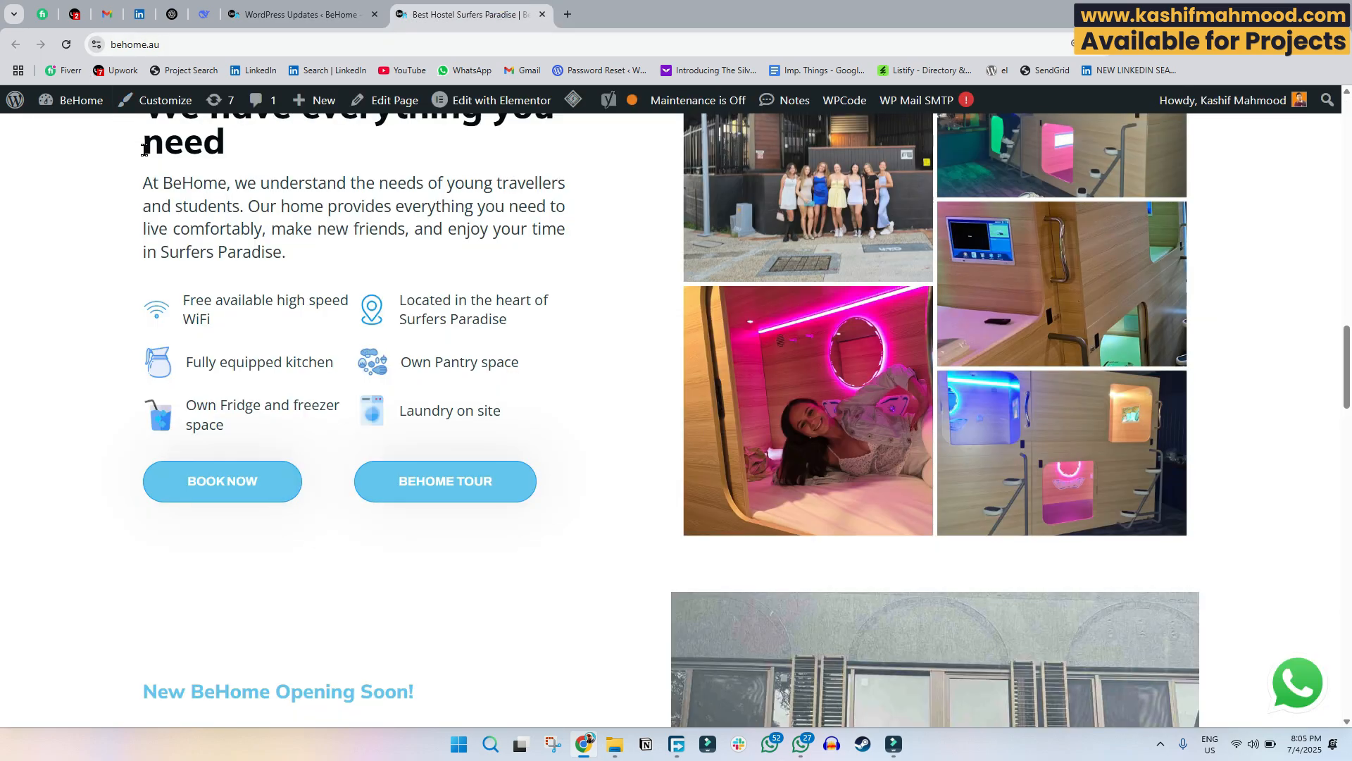
pyautogui.scroll(5, 143, 157)
pyautogui.scroll(10, 143, 156)
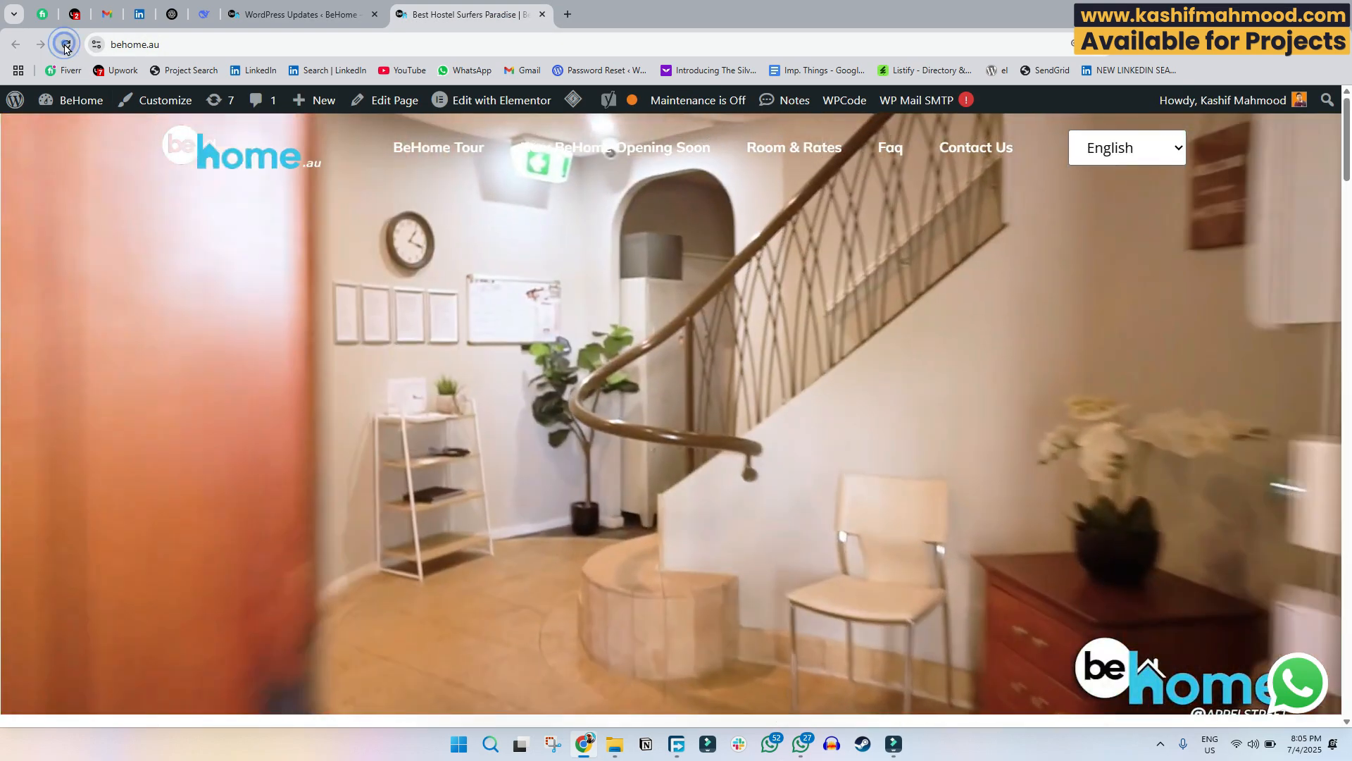
pyautogui.click(67, 44)
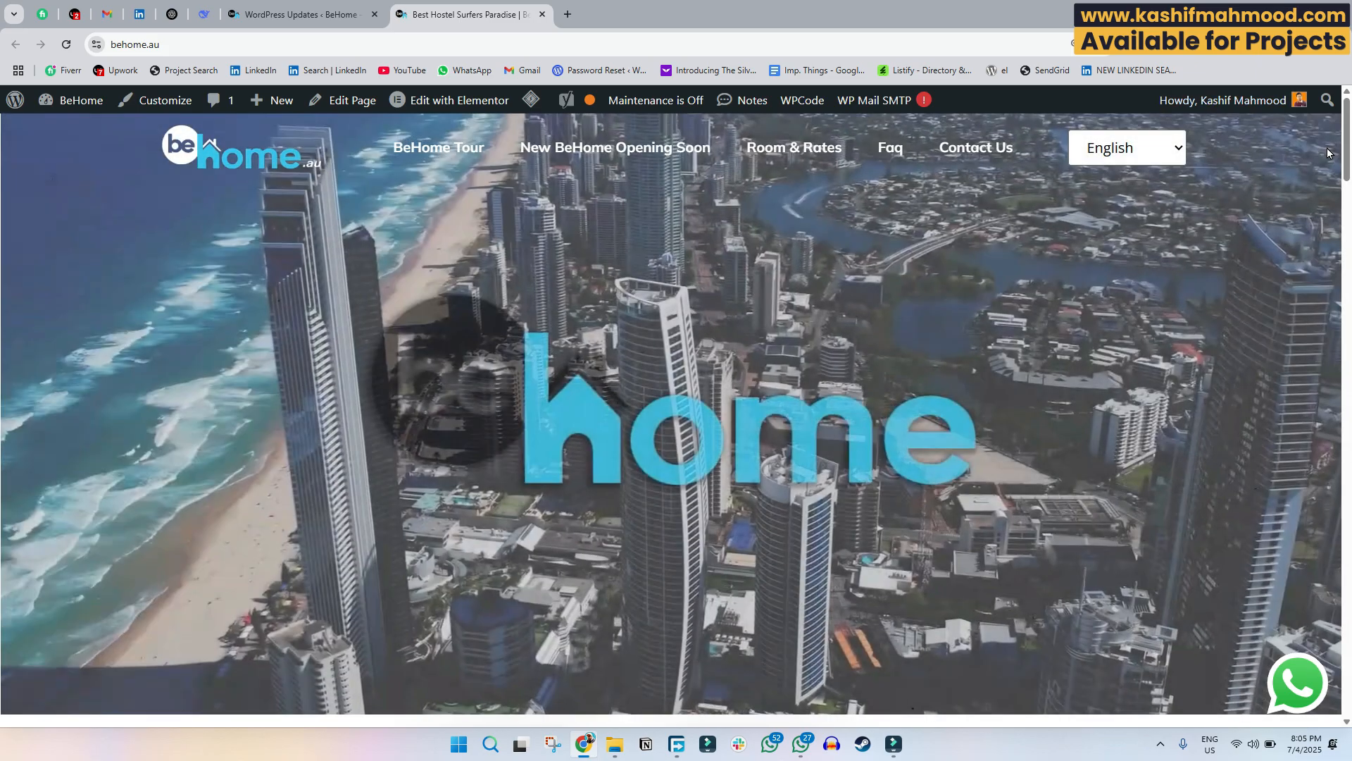
pyautogui.moveTo(1346, 161); pyautogui.dragTo(1349, 614)
pyautogui.moveTo(1351, 616); pyautogui.dragTo(1350, 624)
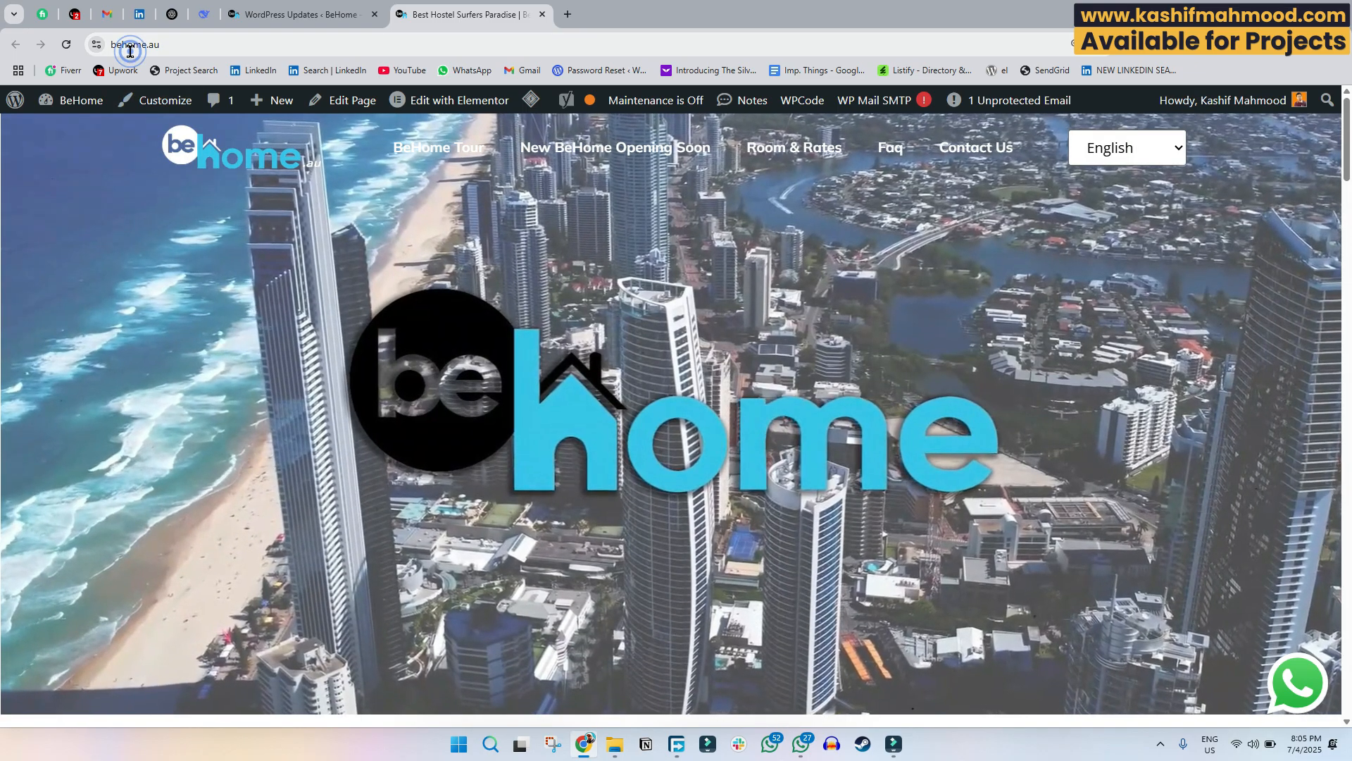
# - Copy the live site's address and search the web for "google pagespeed" in a new tab
pyautogui.click(130, 46)
pyautogui.hotkey('ctrl', 'c')
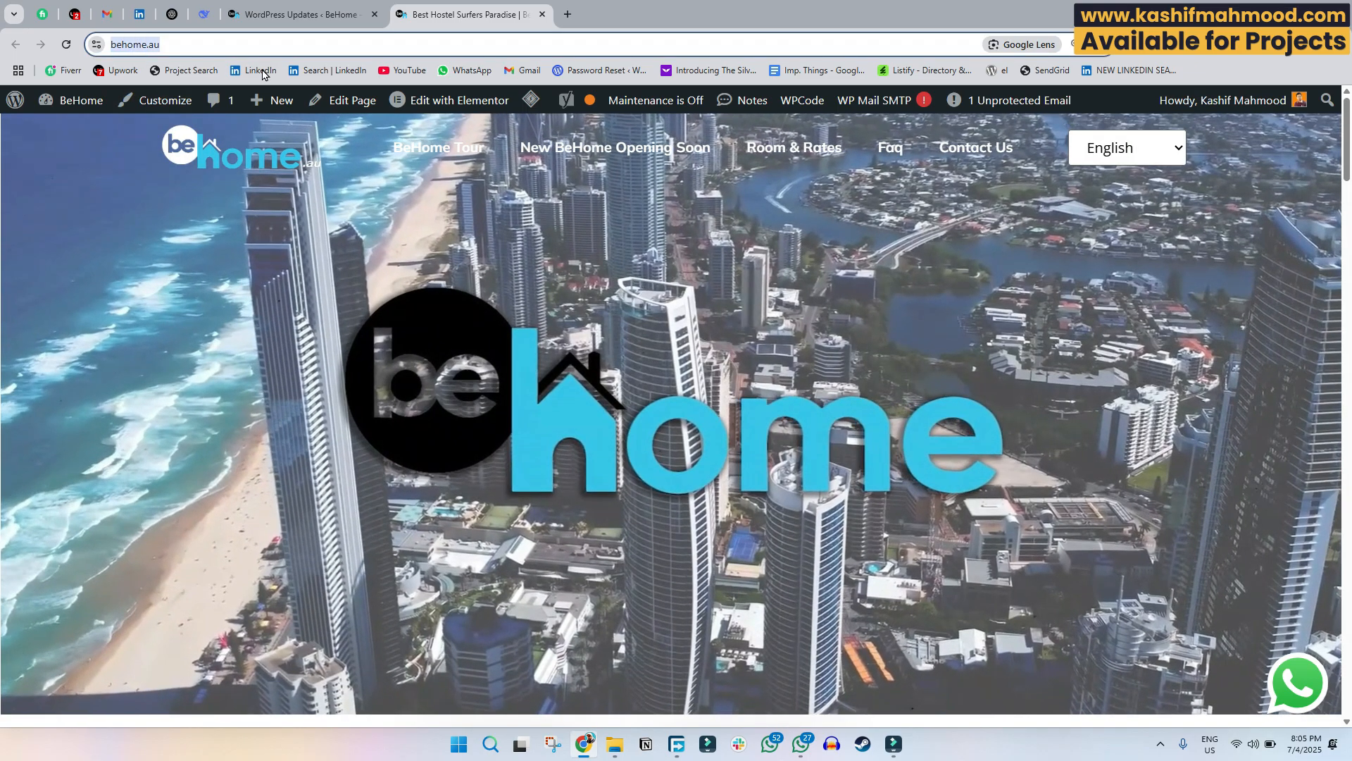
pyautogui.click(566, 15)
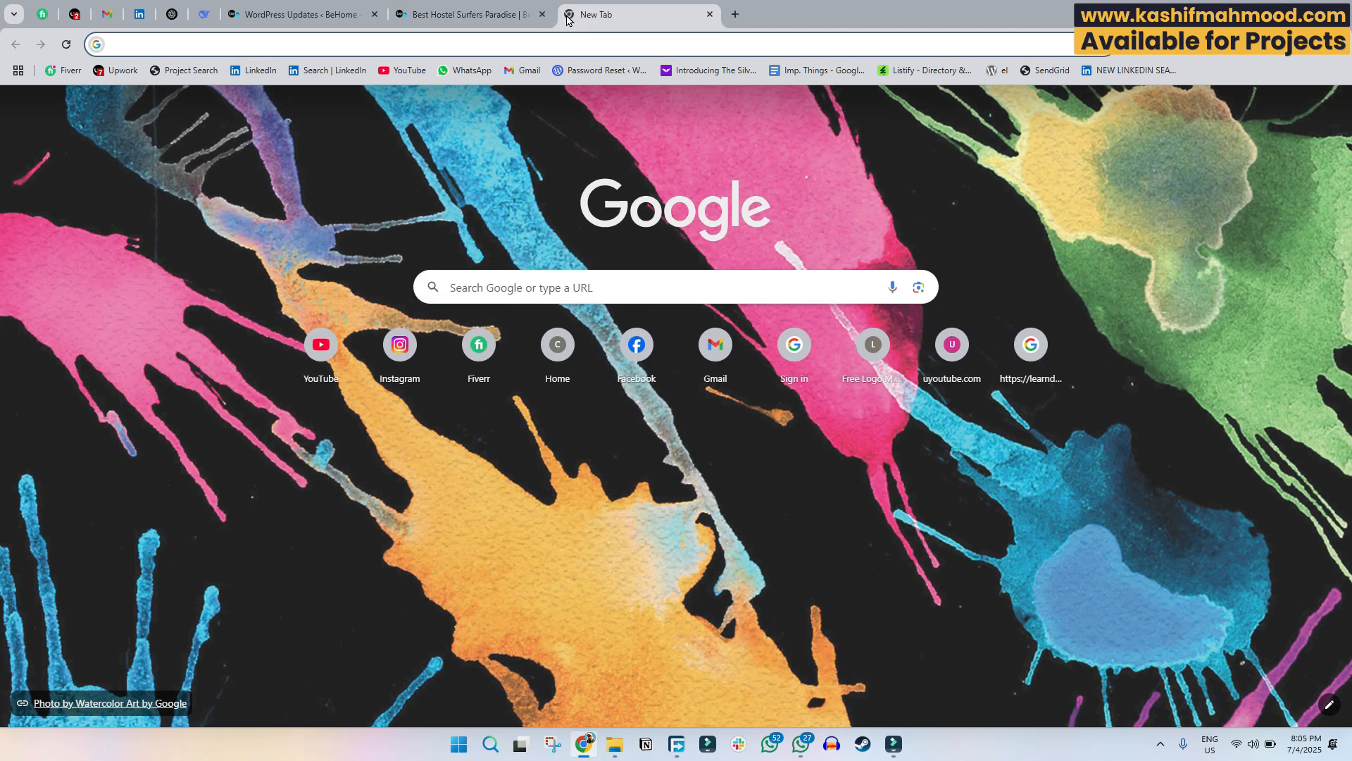
pyautogui.write('google pa')
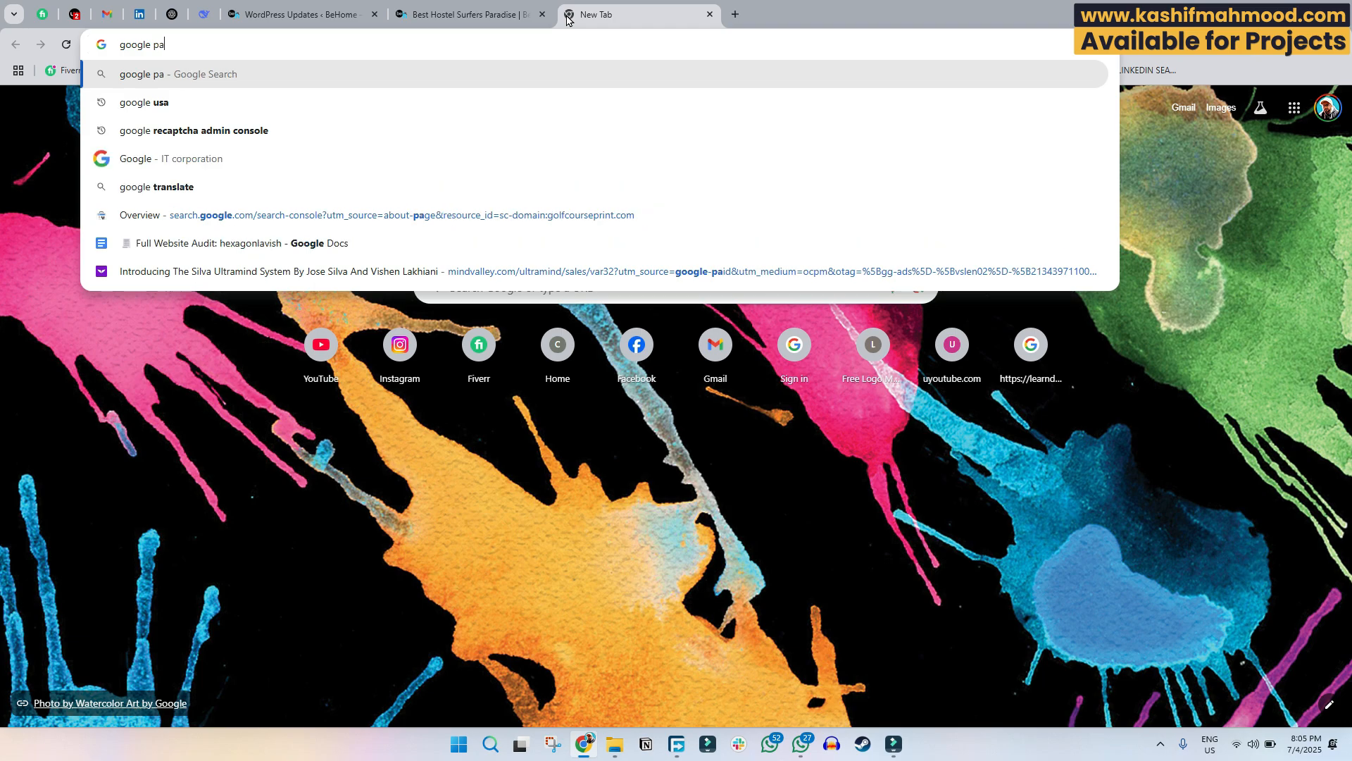
pyautogui.write('gespeed\\')
pyautogui.press('Return')
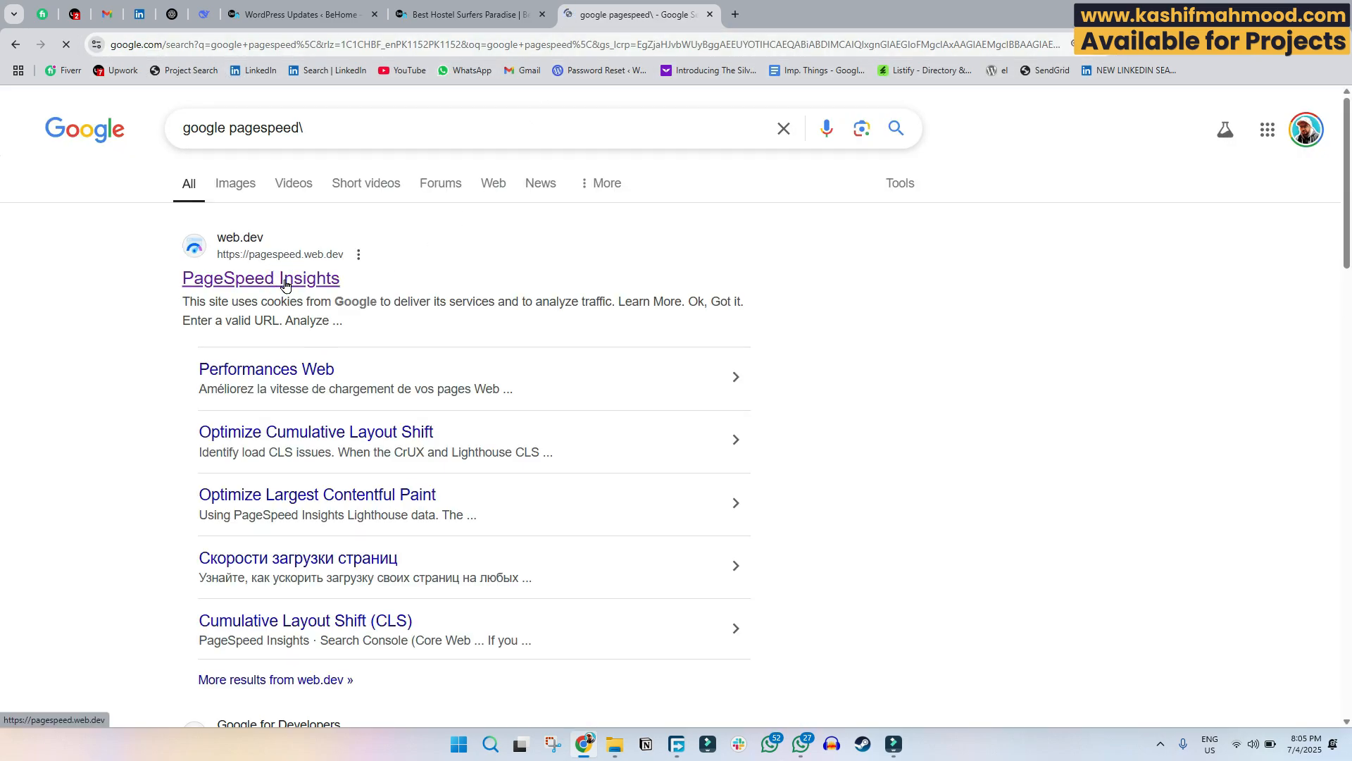
pyautogui.click(423, 167)
pyautogui.hotkey('ctrl', 'v')
pyautogui.click(995, 173)
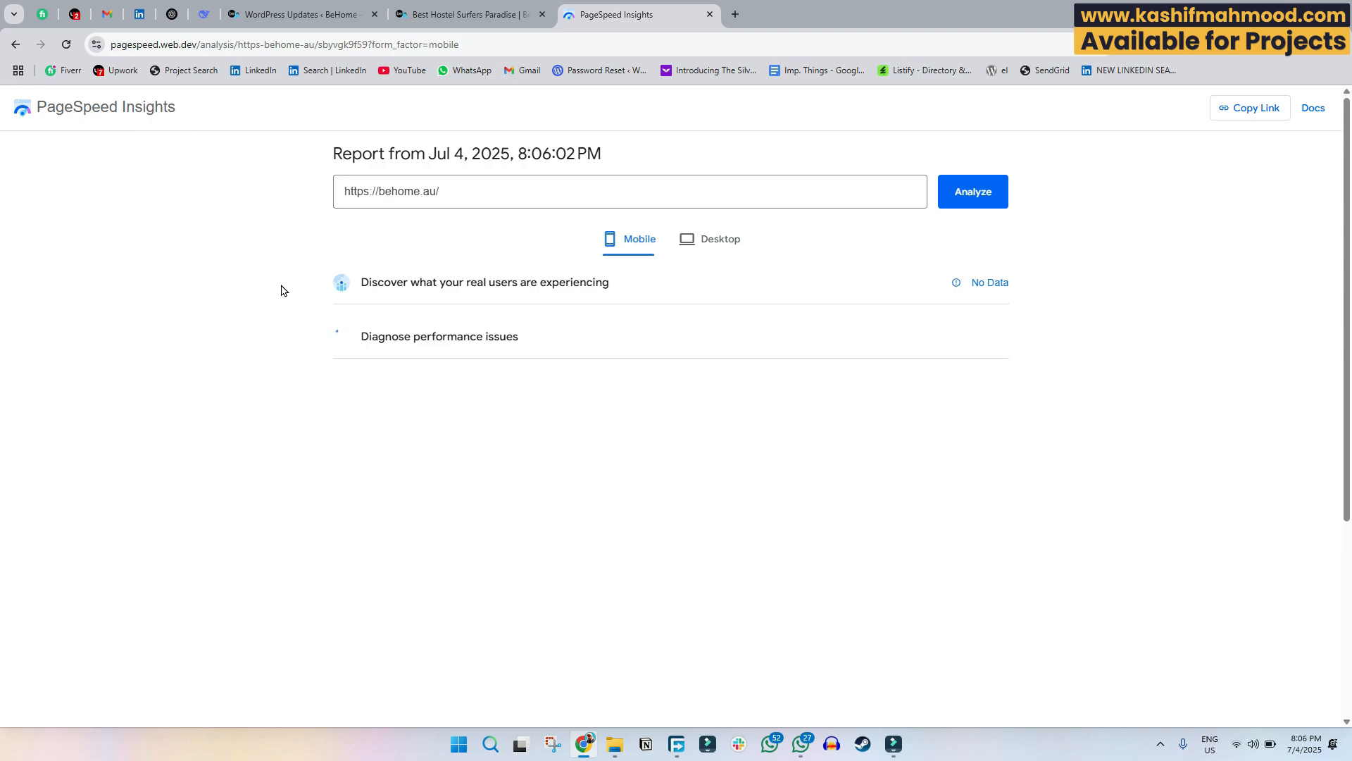
# - Examine the mobile and desktop performance reports for the site and return to the WordPress Updates page
pyautogui.hotkey('ctrl', '+')
pyautogui.hotkey('ctrl', '+')
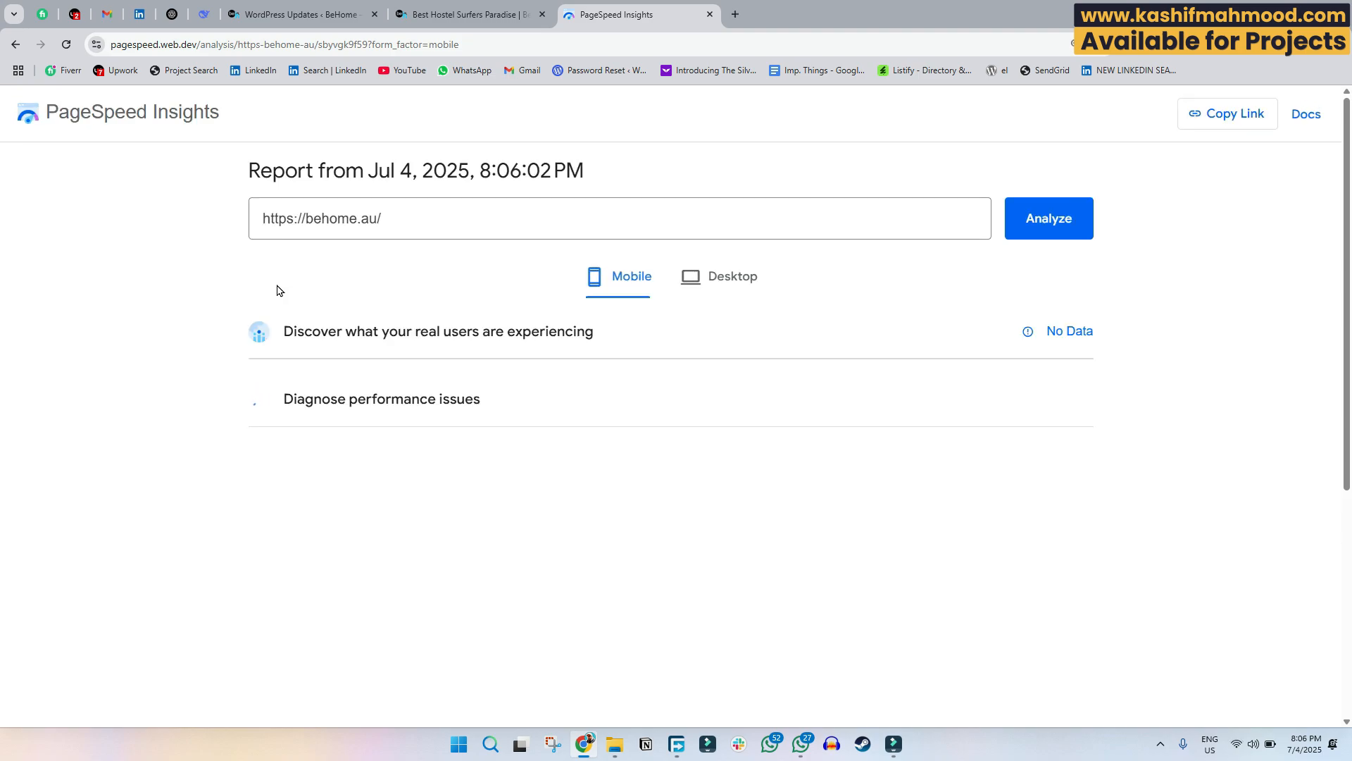
pyautogui.scroll(-5, 652, 491)
pyautogui.scroll(2, 471, 489)
pyautogui.click(725, 163)
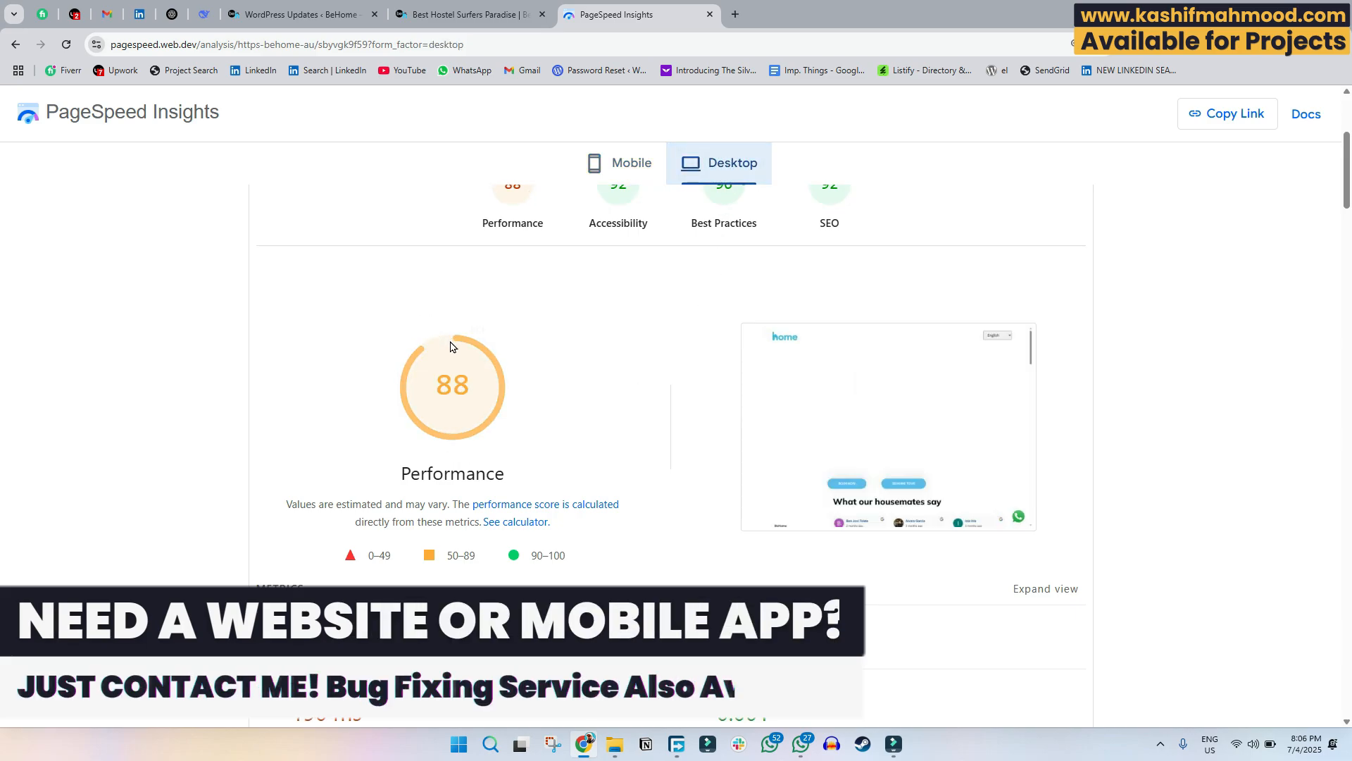
pyautogui.scroll(3, 595, 408)
pyautogui.hotkey('ctrl', 'shift', 'Tab')
pyautogui.hotkey('ctrl', 'shift', 'Tab')
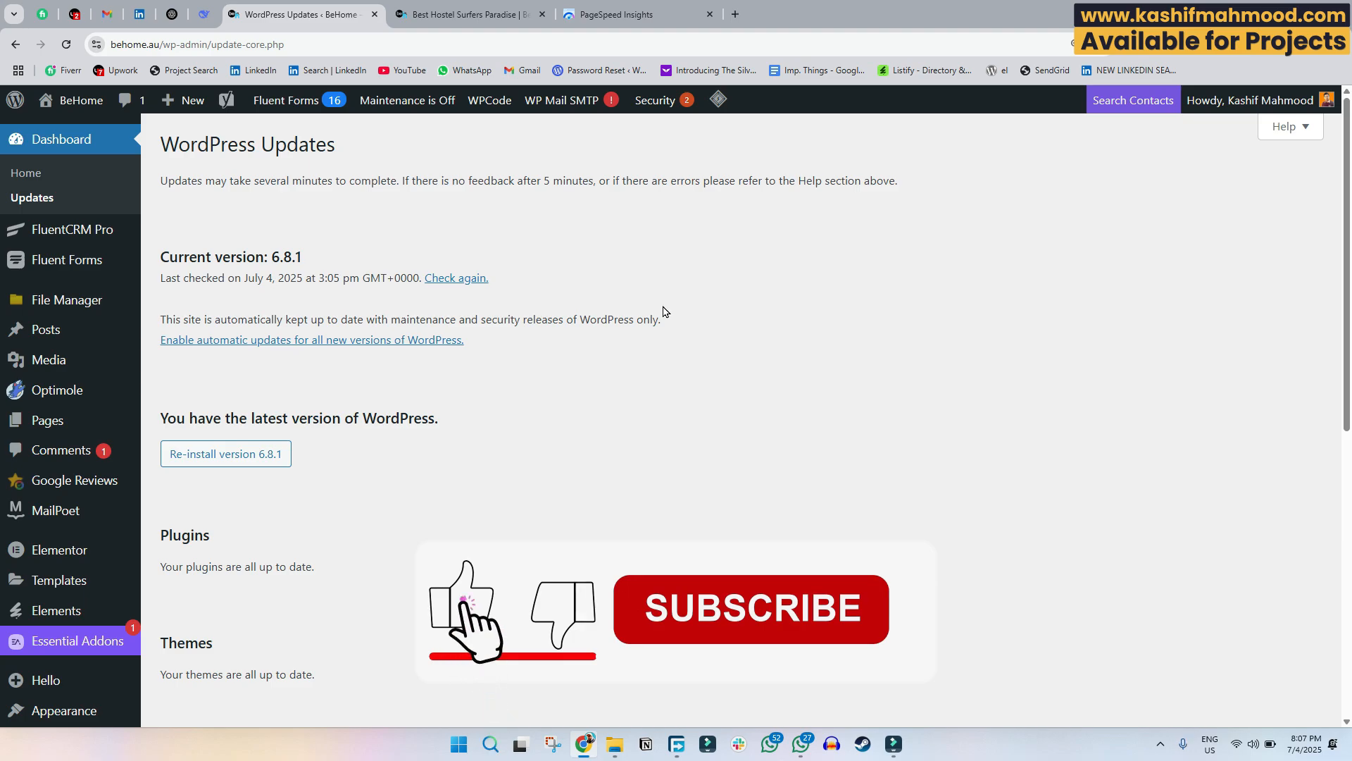
# - Open the KM Webverse YouTube channel's playlists in a new tab and view the full WordPress Website Maintenance playlist
pyautogui.click(736, 15)
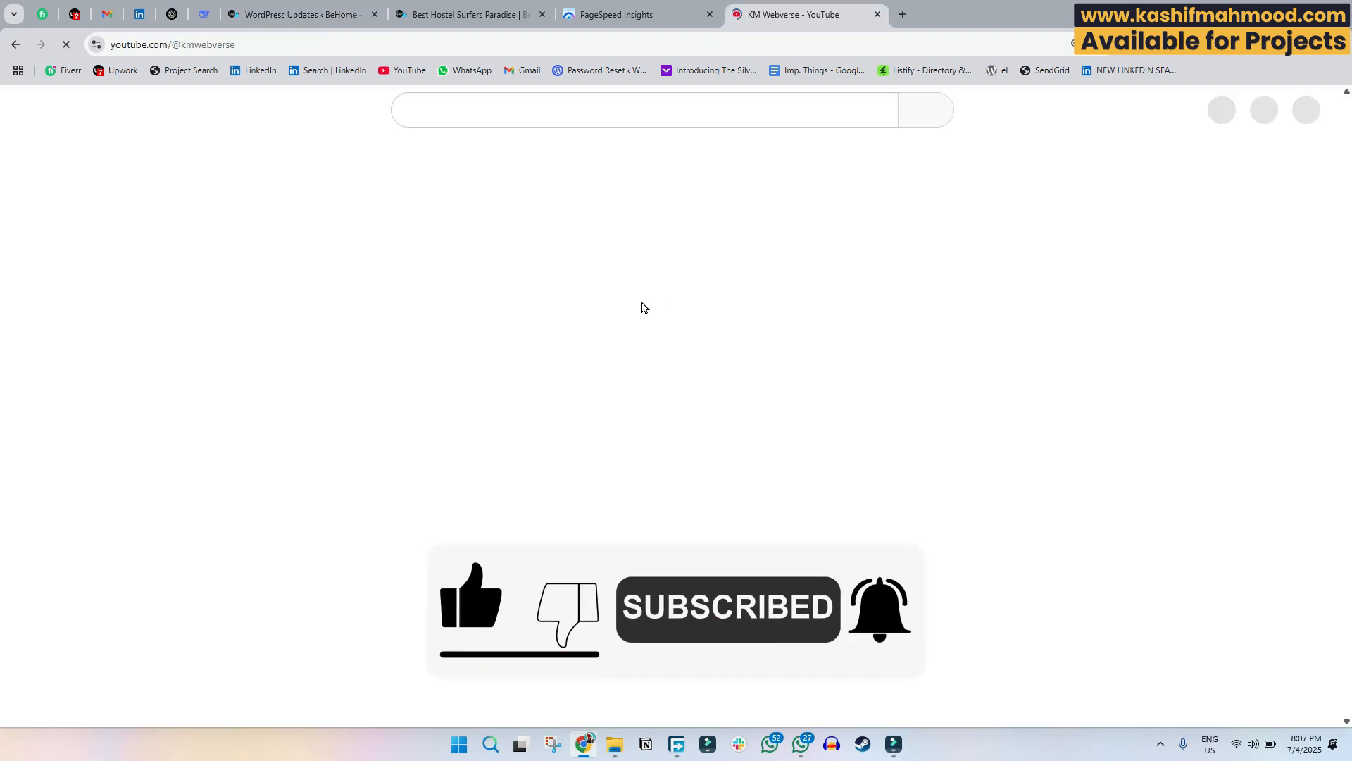
pyautogui.click(522, 494)
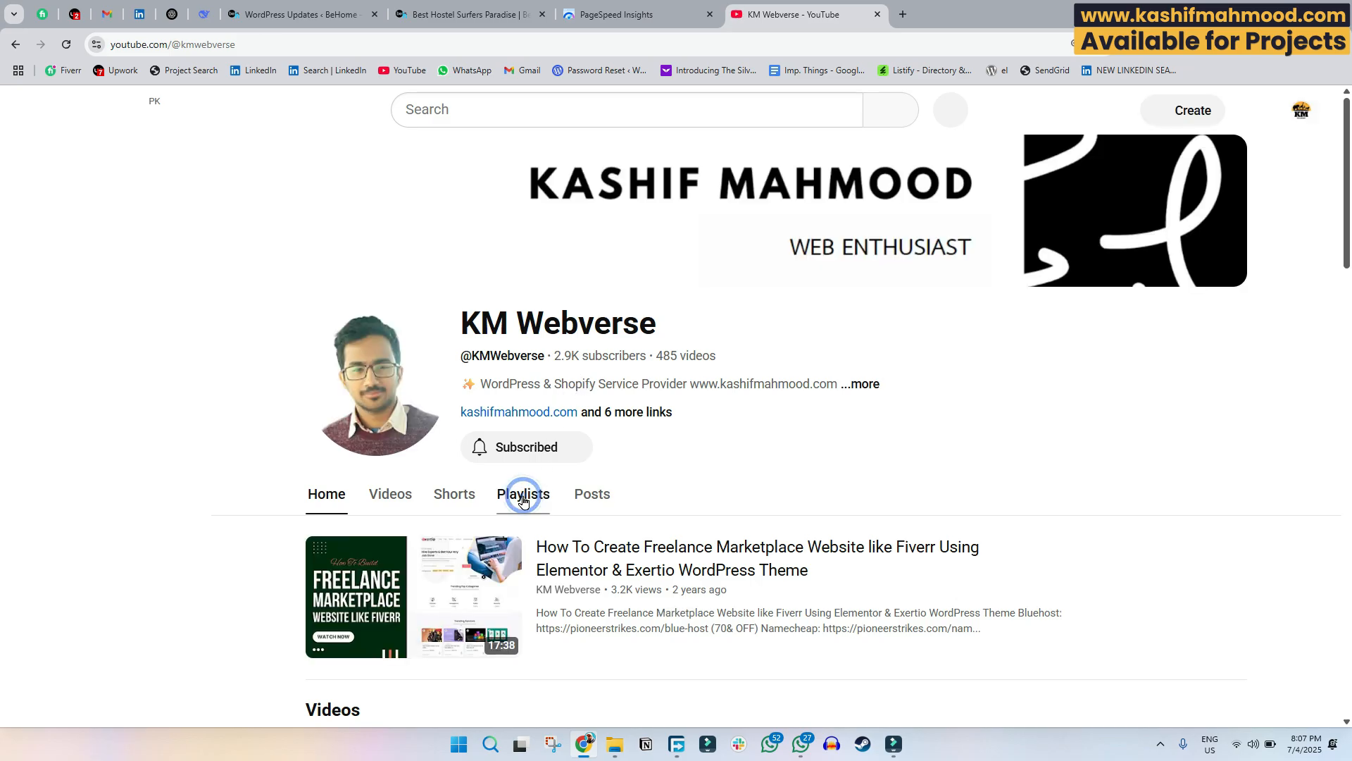
pyautogui.scroll(-8, 396, 396)
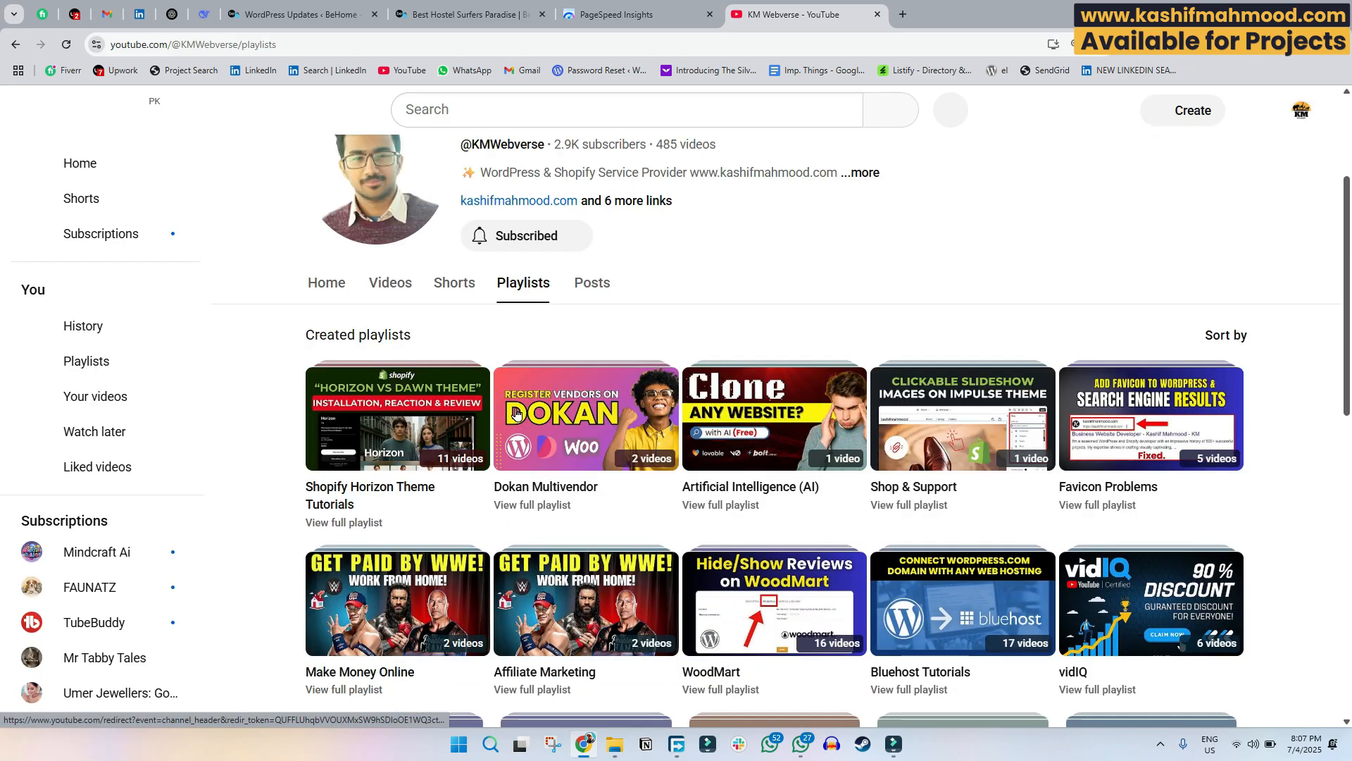
pyautogui.scroll(-3, 548, 430)
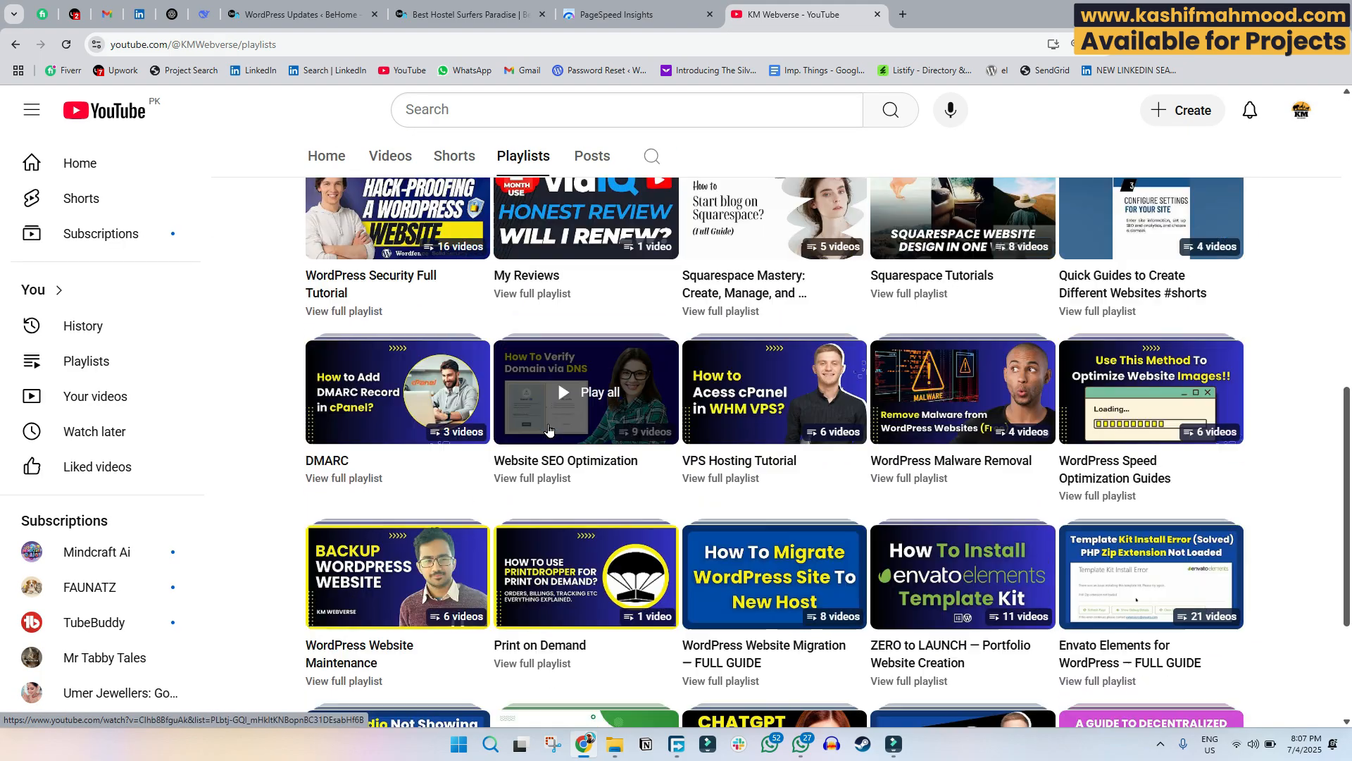
pyautogui.scroll(-1, 570, 463)
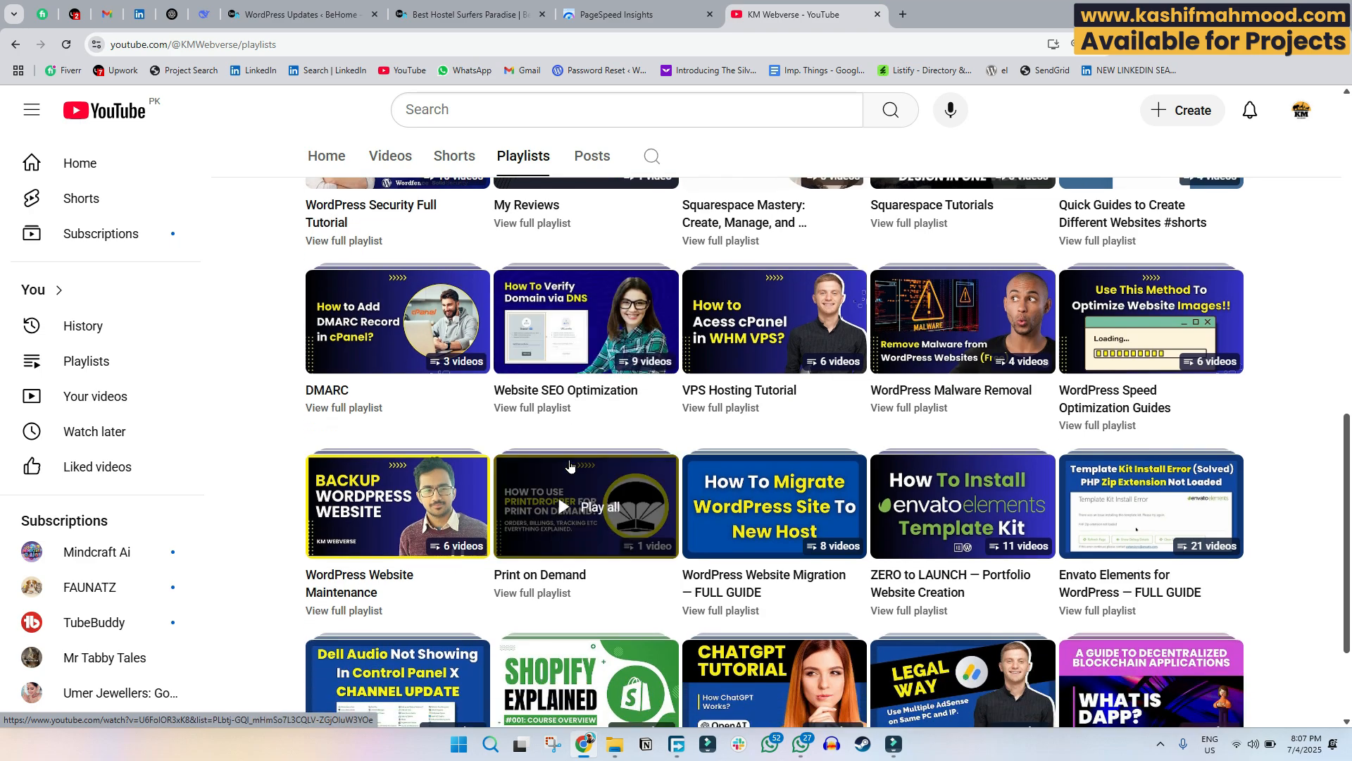
pyautogui.click(362, 617)
pyautogui.scroll(-2, 920, 524)
pyautogui.scroll(3, 920, 523)
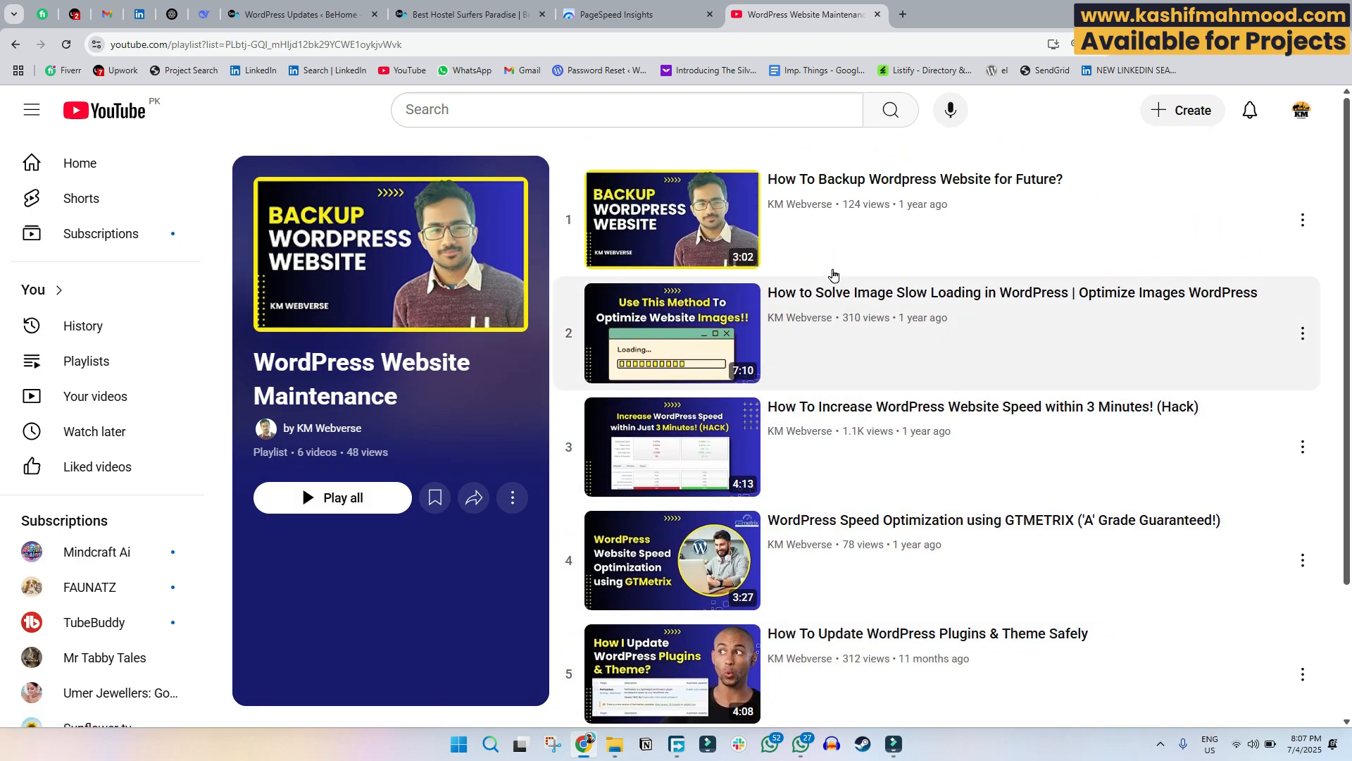